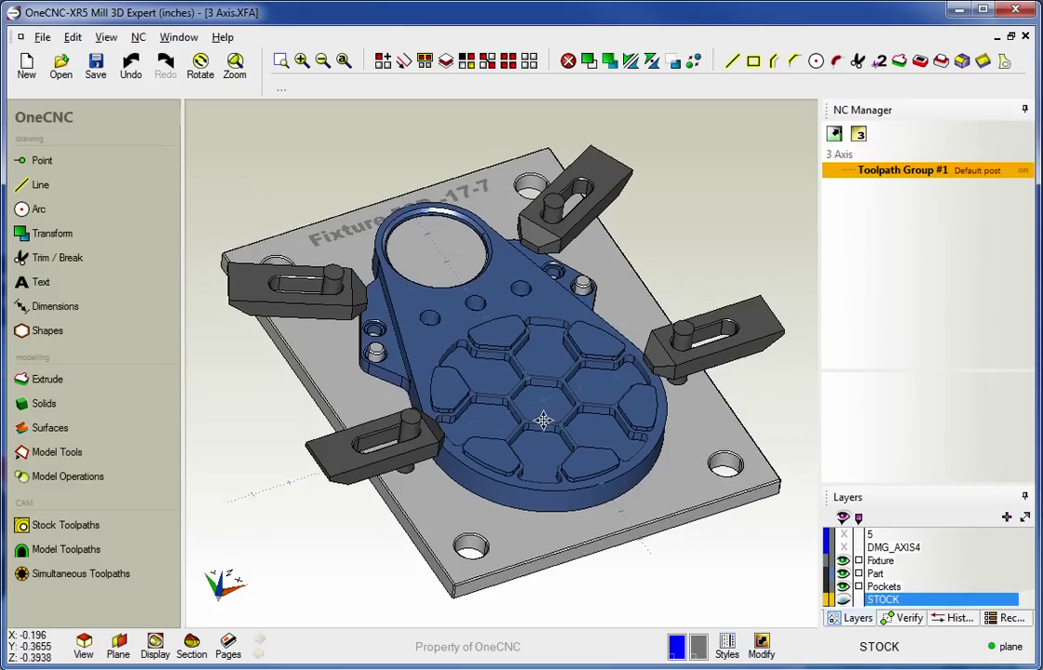
Browse the Stock, Model and Simultaneous toolpath flyouts, ending on the 2D stock operations.
scroll(545, 421, up, 2)
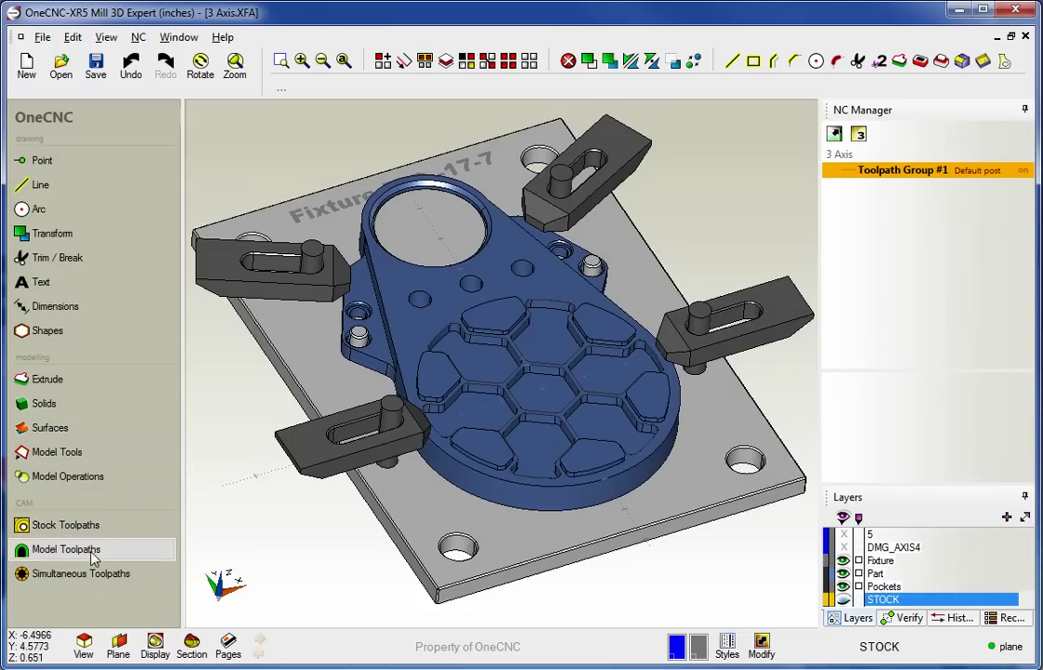
click(67, 525)
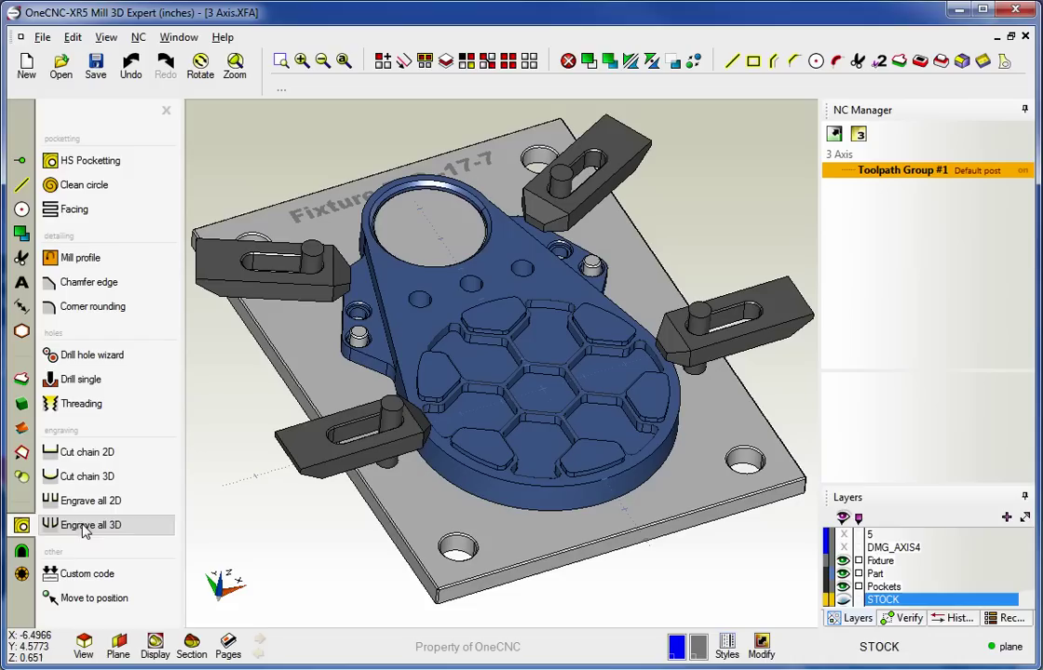
click(21, 549)
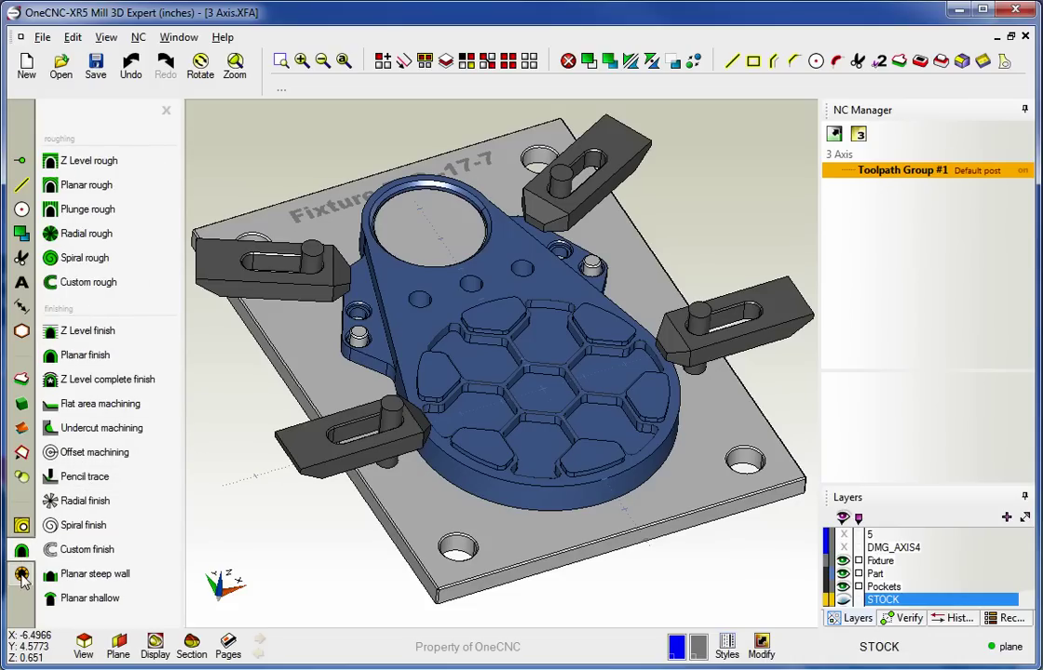
click(21, 574)
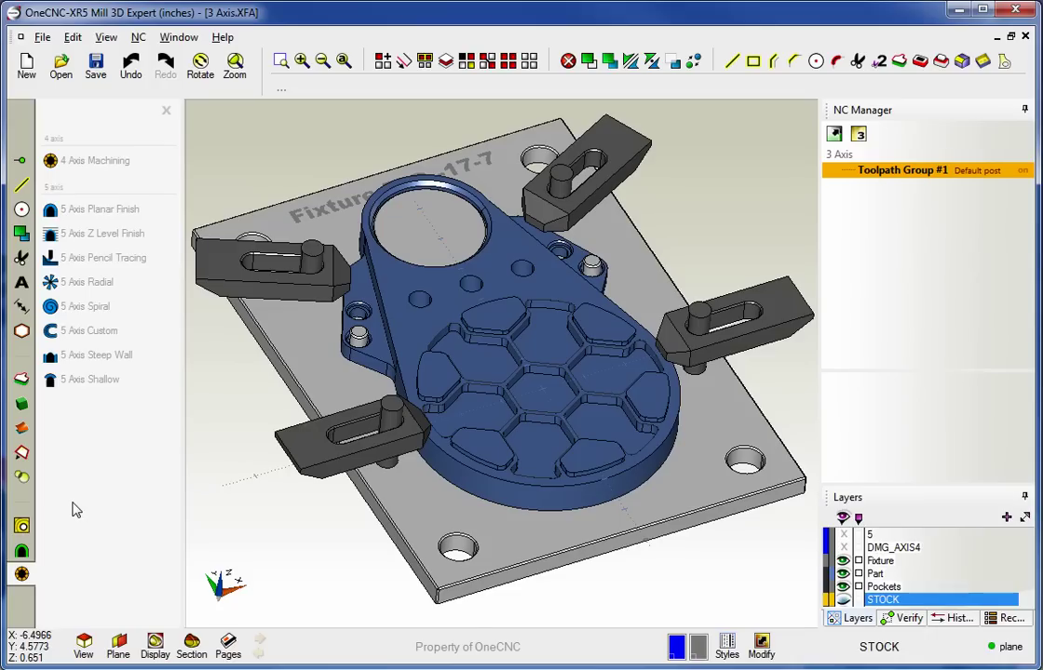
click(22, 527)
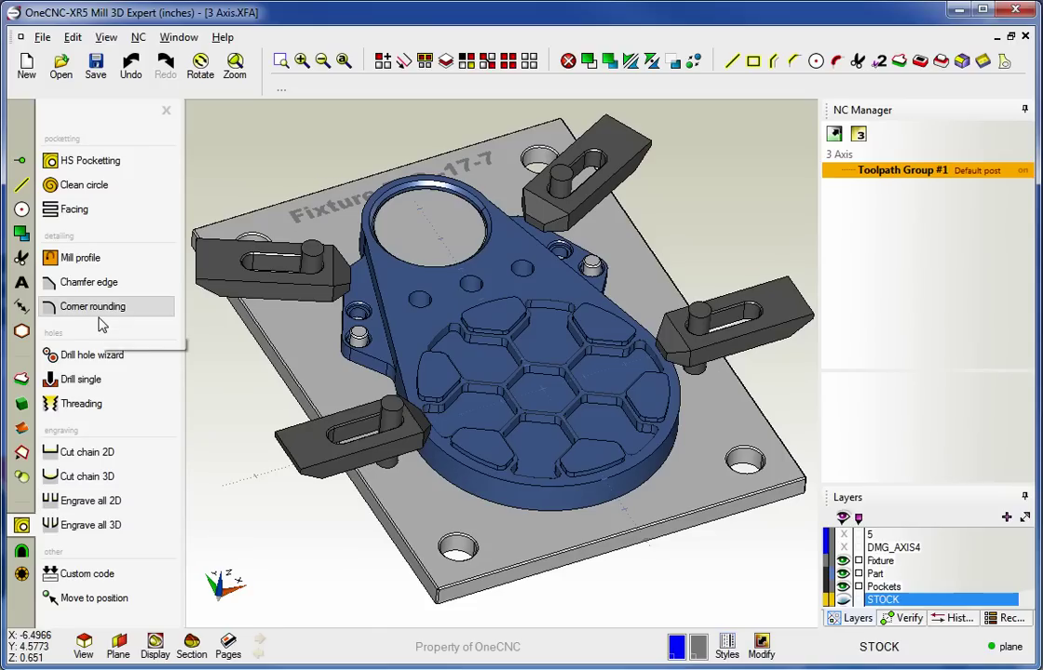
Start an HS Pocketing toolpath with Everything selected as the geometry.
click(93, 161)
drag(474, 98, 322, 113)
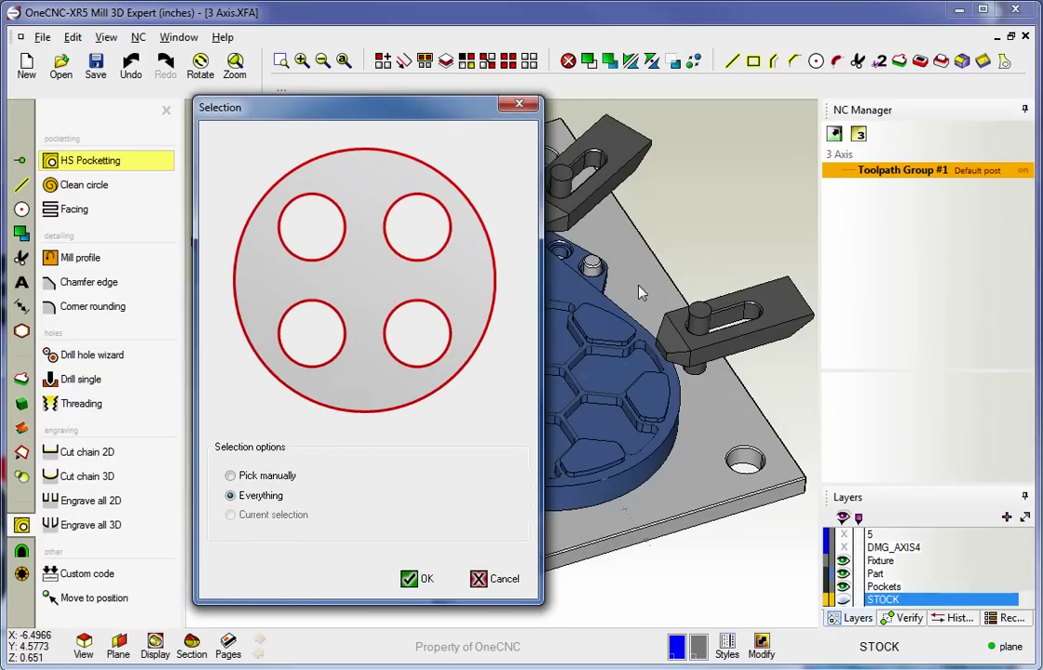
click(410, 580)
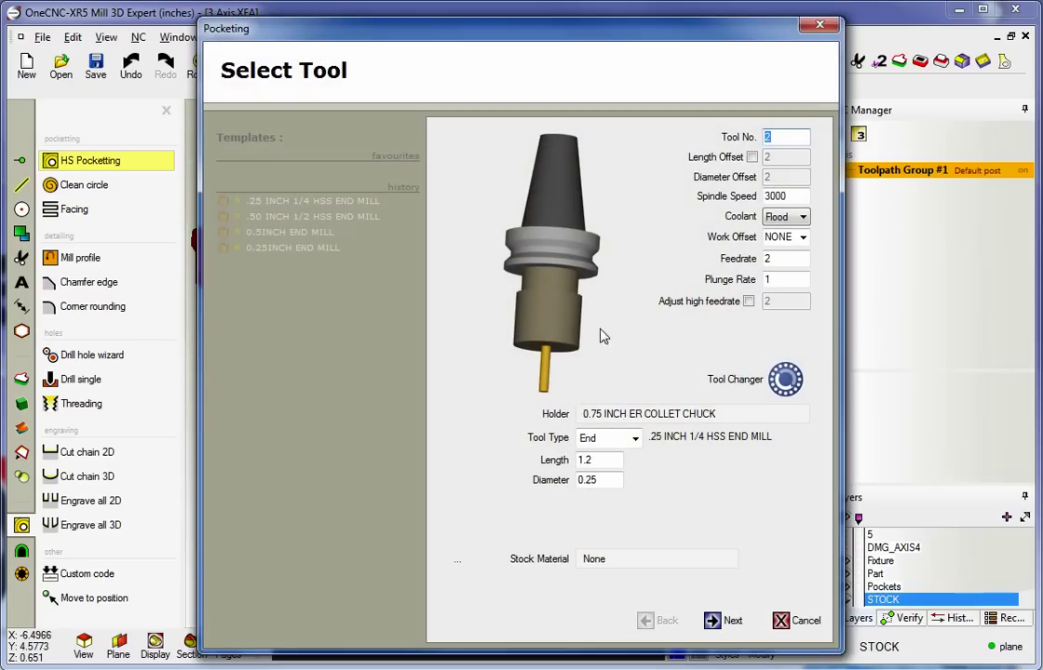
Set the tool to length 1, diameter 1 and tool type Ball.
double_click(584, 460)
text(1)
double_click(605, 479)
text(1)
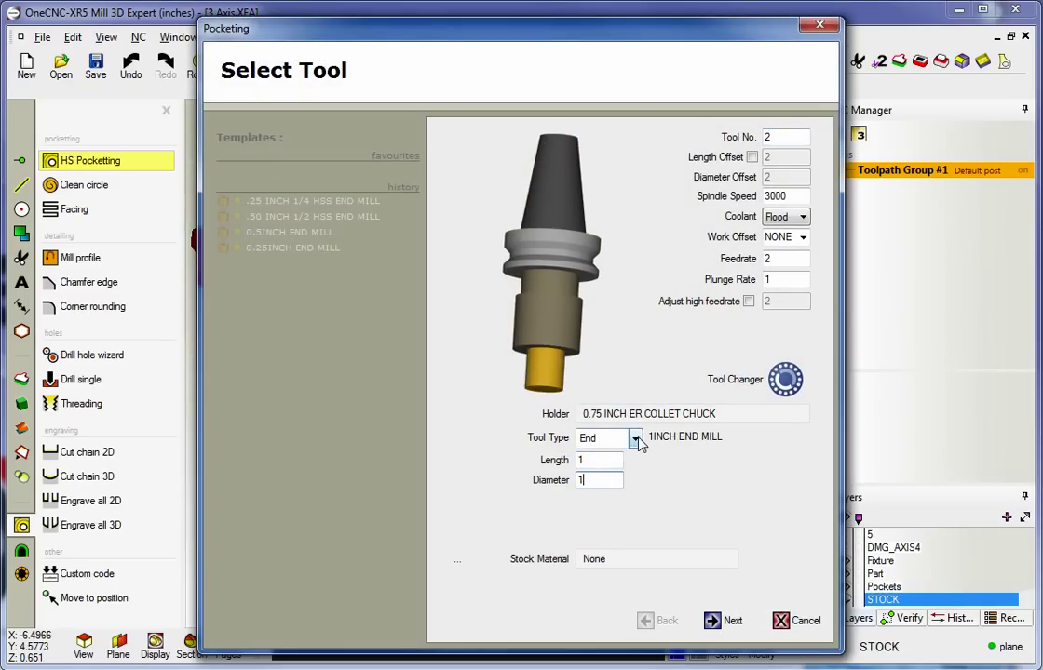
click(635, 438)
click(587, 456)
click(634, 439)
click(636, 402)
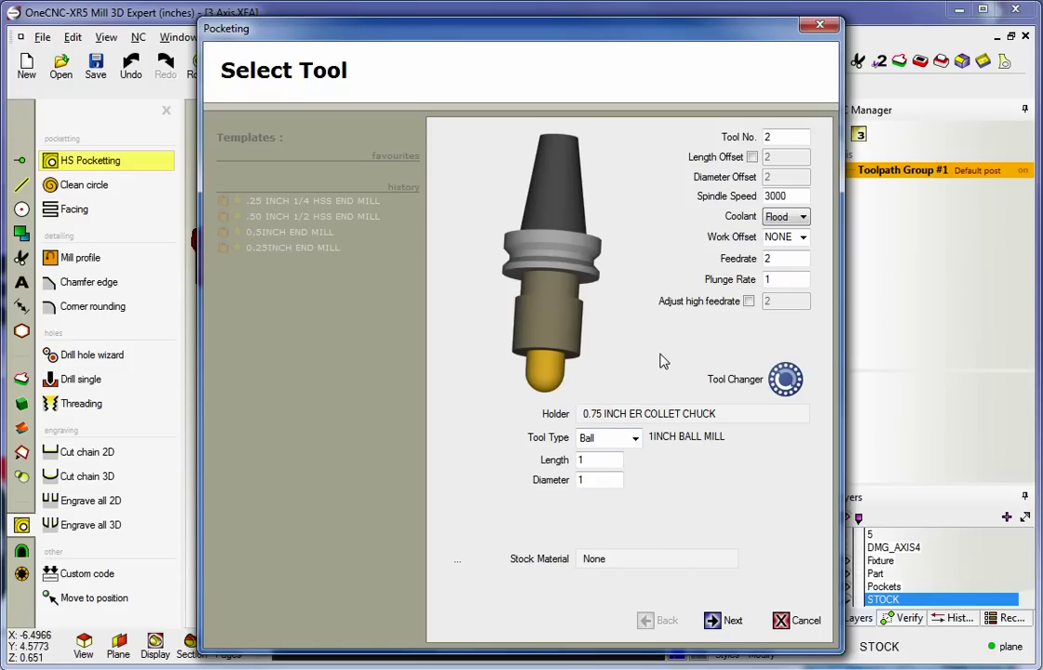
Pick the .50 INCH 1/2 HSS END MILL from the tool library.
click(735, 382)
click(193, 70)
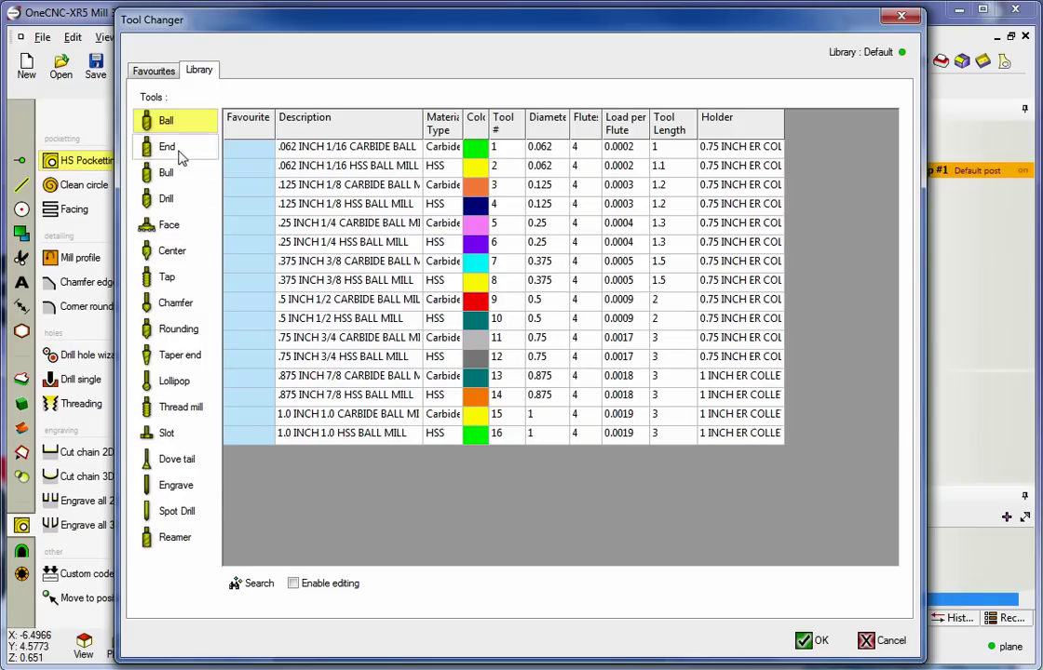
click(170, 149)
click(330, 300)
click(793, 639)
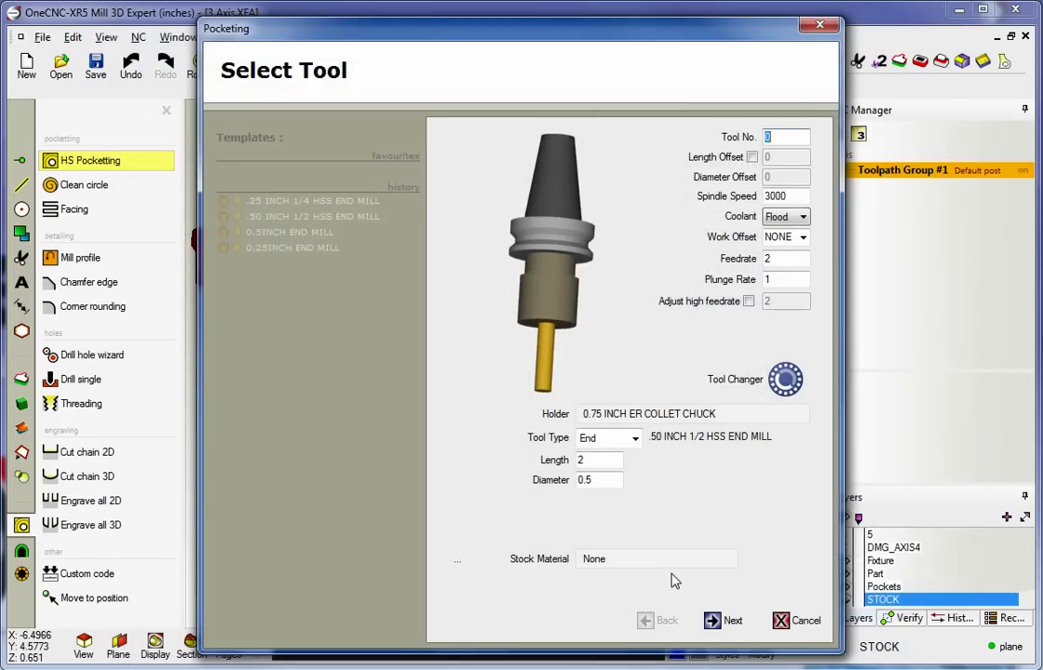
Make it tool number 1 with Aluminium Alloys as the stock material.
text(1)
click(607, 561)
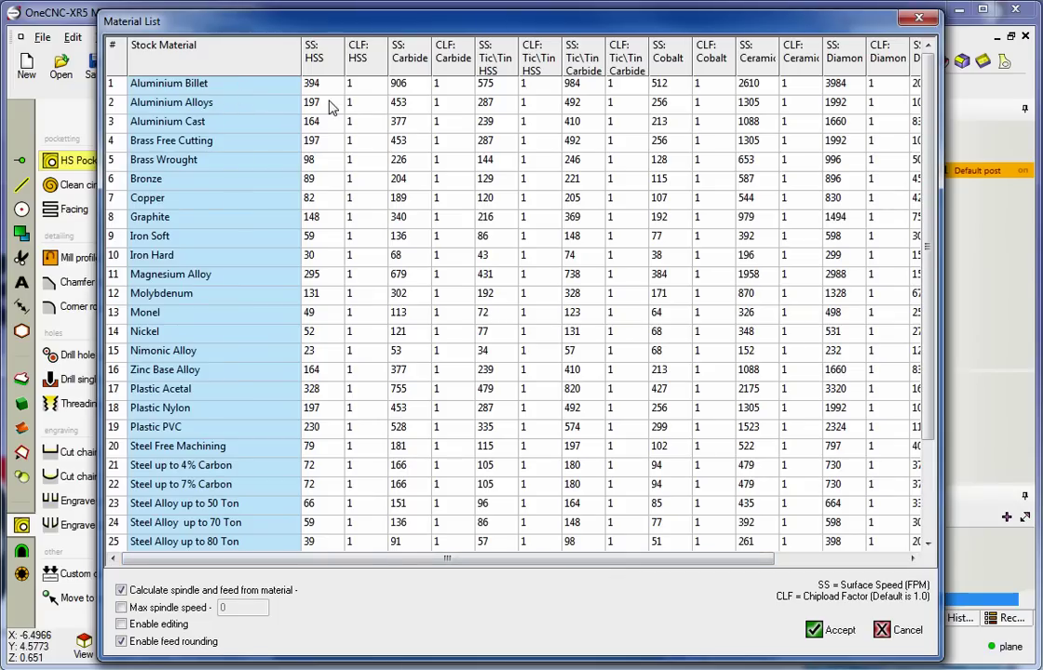
click(263, 105)
scroll(263, 105, down, 1)
key(Return)
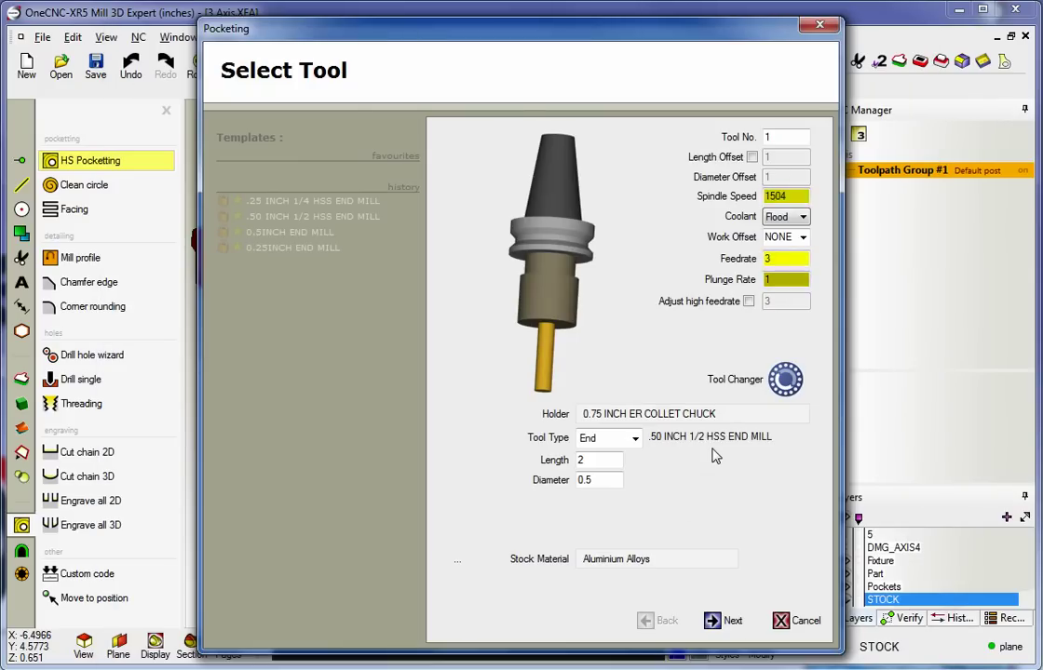
Set the pocket Final Z to -0.25 by picking the pocket floor in the model.
click(712, 621)
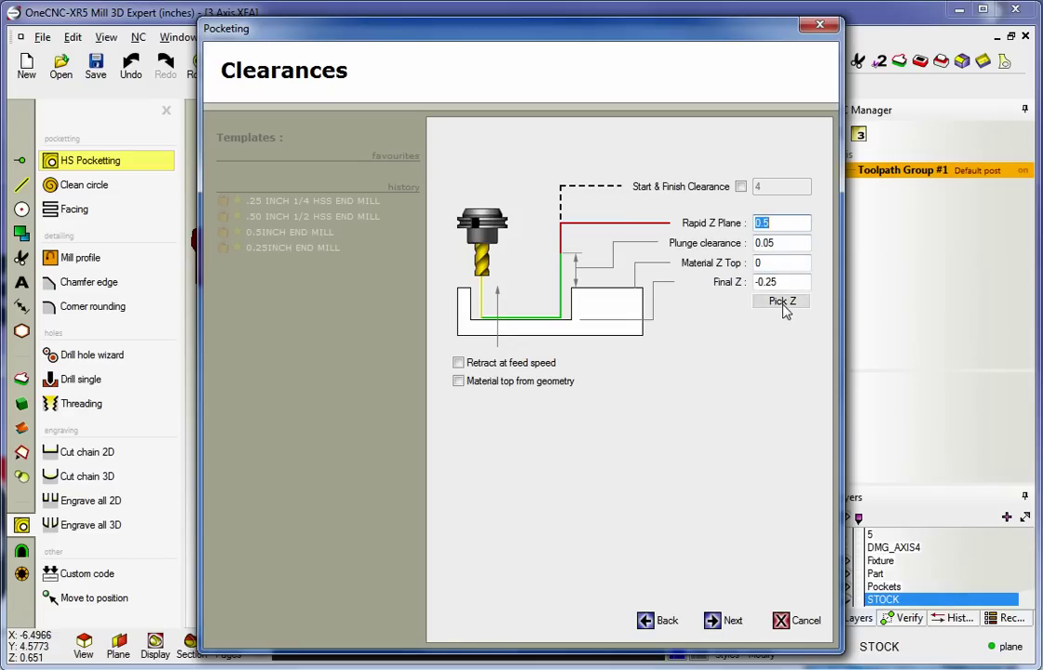
drag(800, 285, 738, 287)
text(-.1)
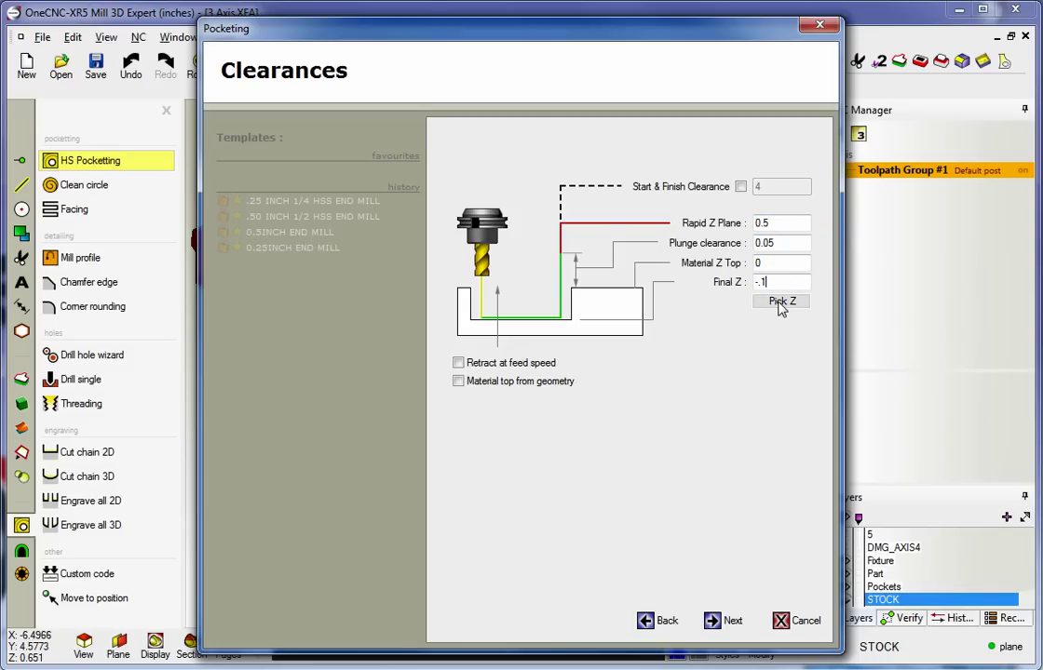
click(780, 303)
scroll(642, 396, up, 5)
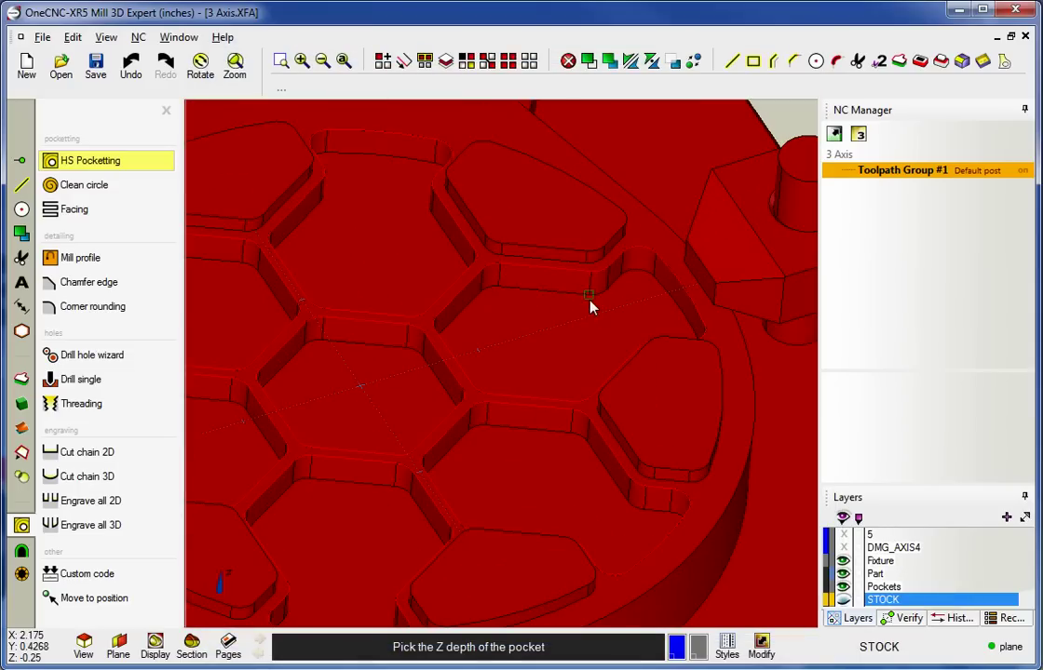
click(630, 447)
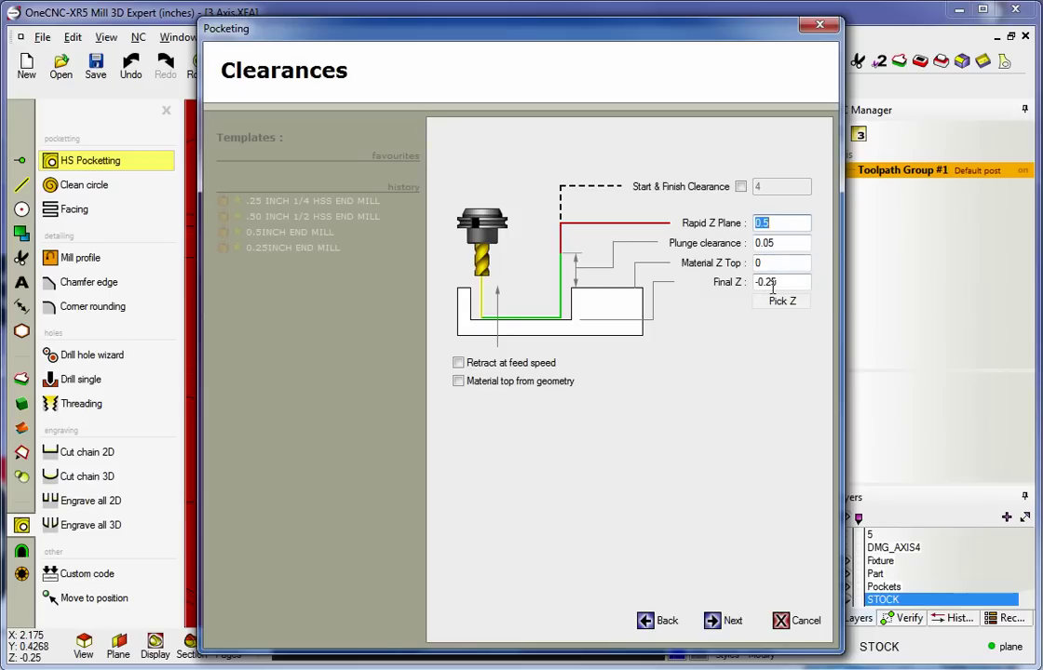
Compare the pocketing patterns and keep Highspeed Closed with pockets ordered By pocket.
click(744, 620)
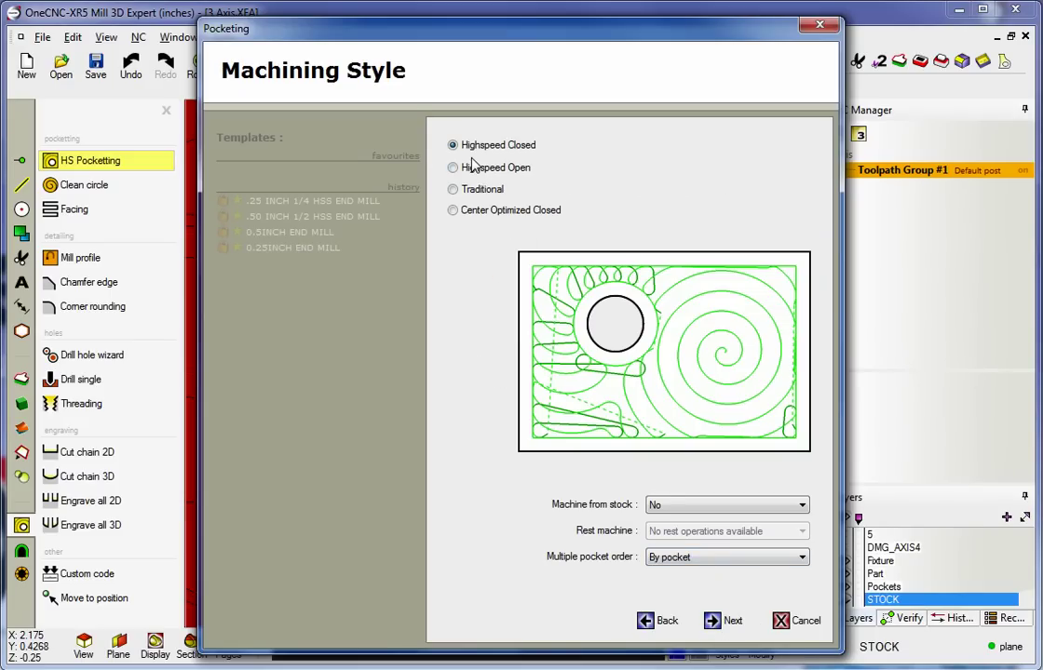
click(454, 188)
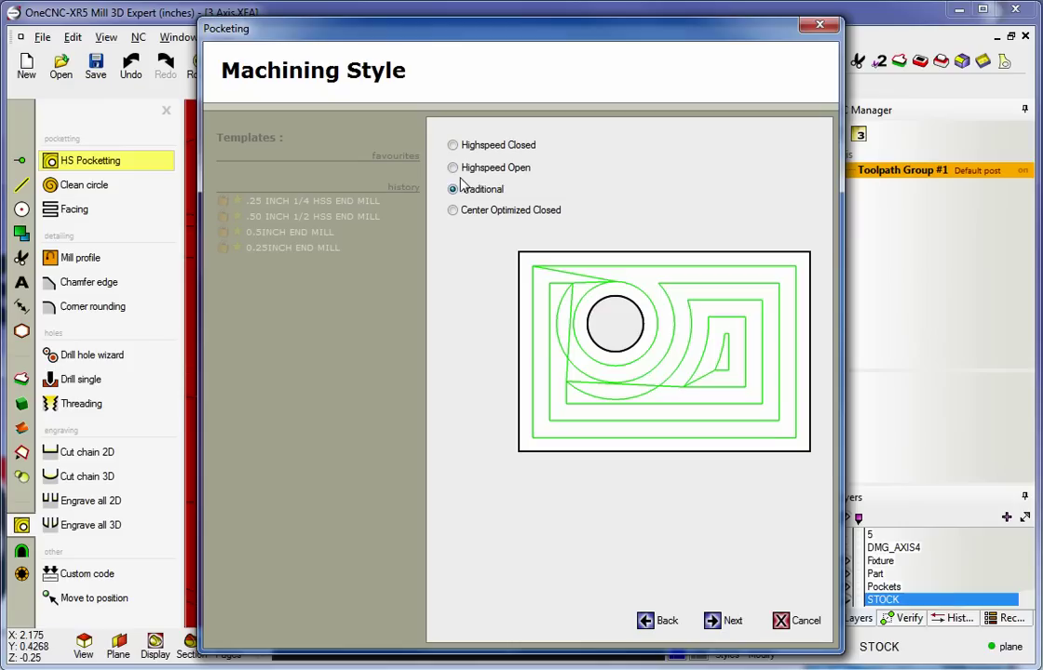
click(453, 148)
click(453, 168)
click(454, 189)
click(453, 146)
click(453, 168)
click(453, 146)
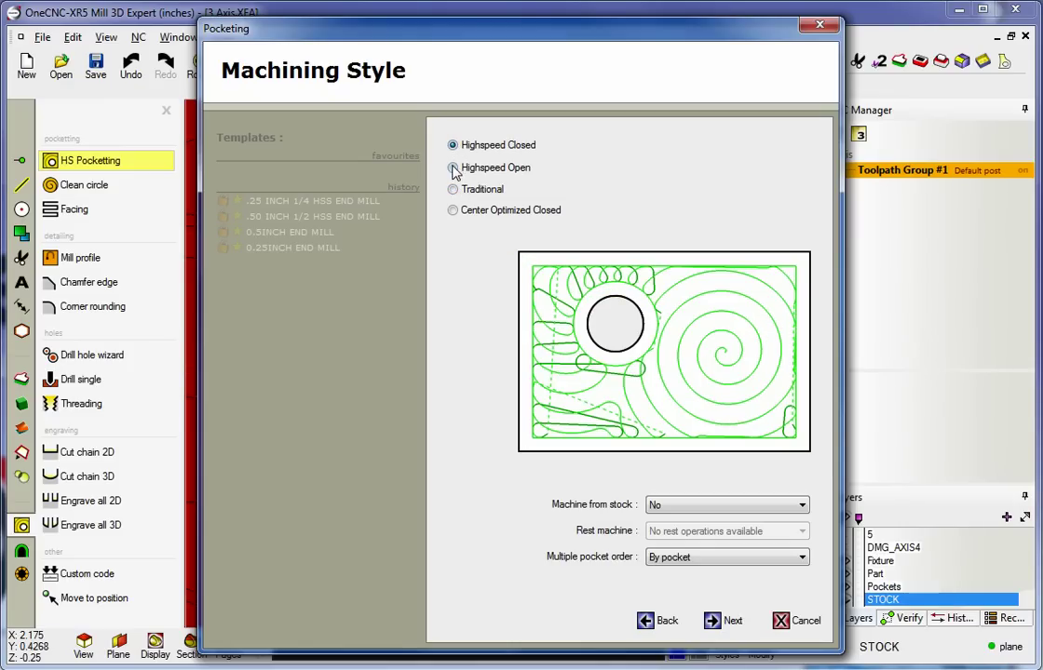
click(453, 169)
click(452, 146)
click(735, 559)
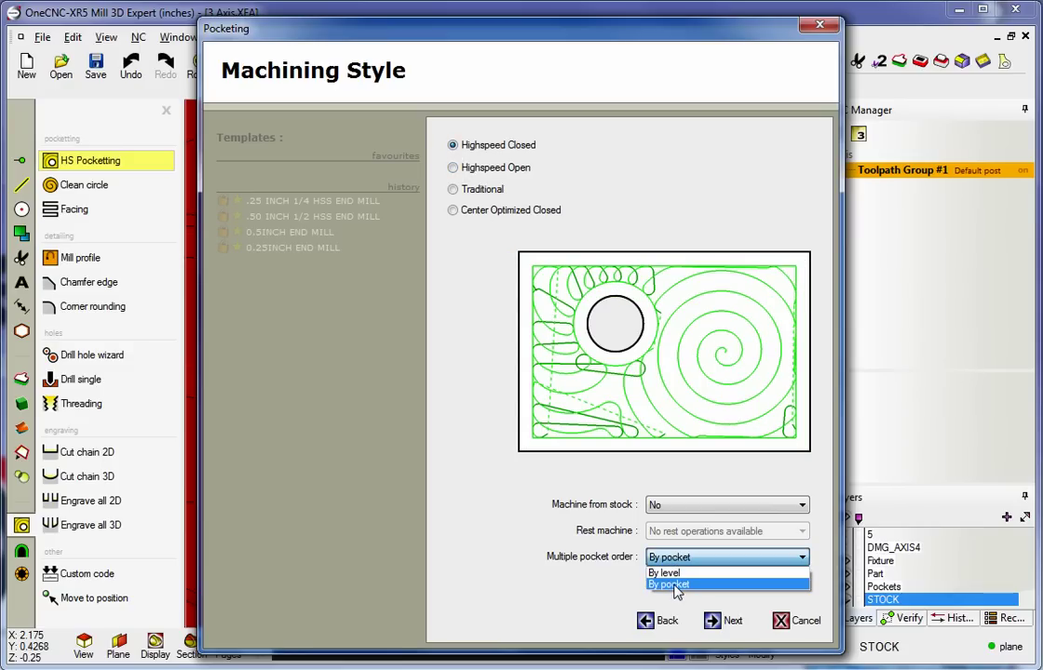
click(675, 586)
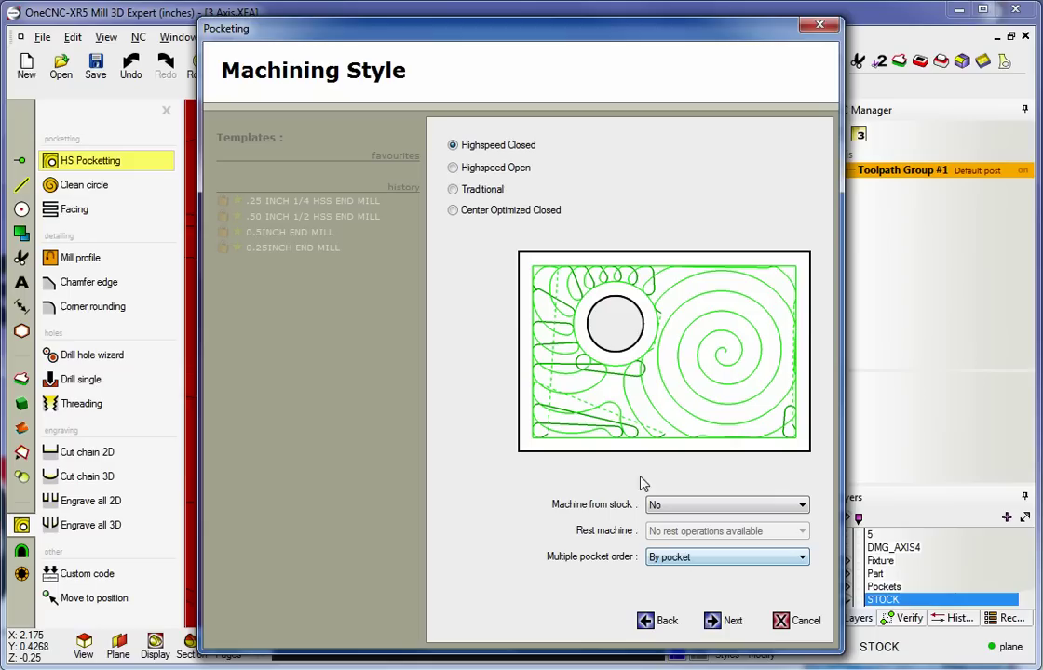
Keep the Ramp Helix entry style for the pocketing path.
click(713, 622)
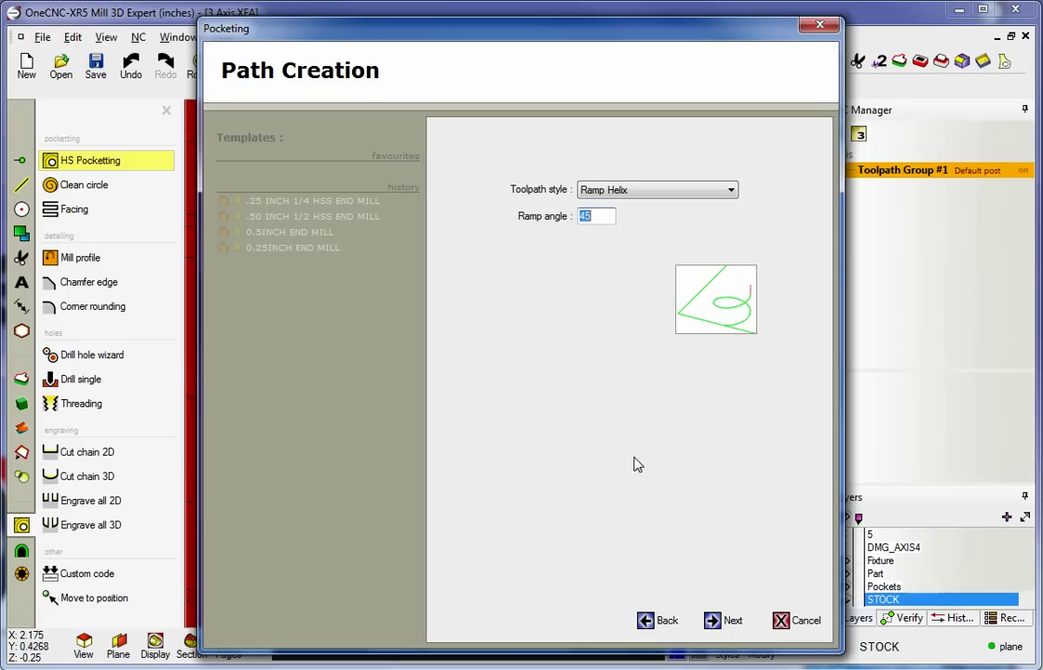
click(633, 191)
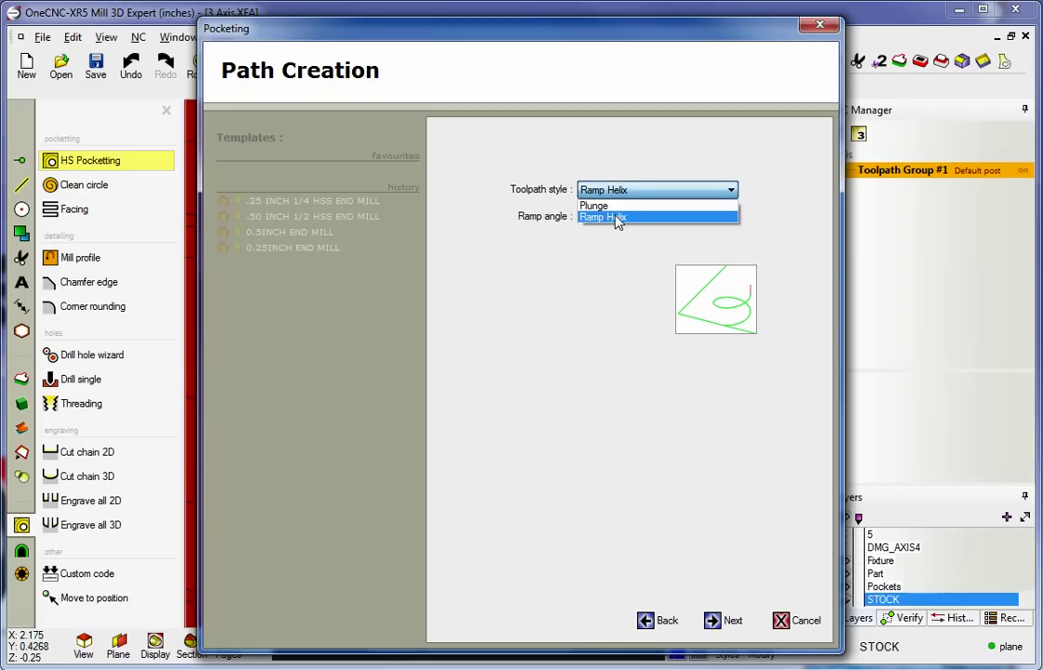
click(618, 217)
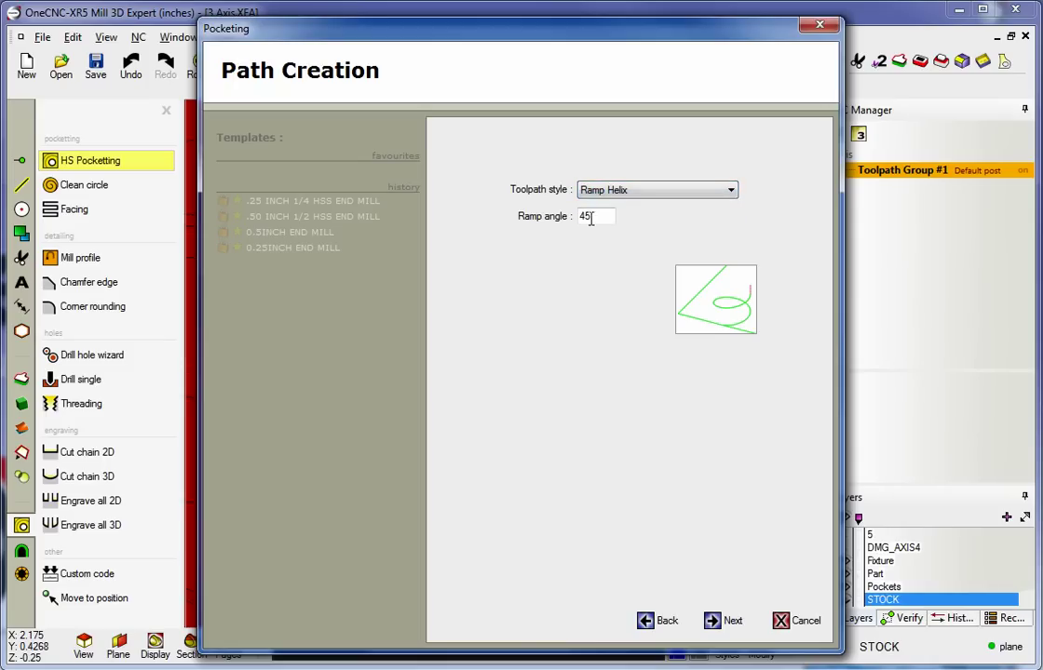
click(721, 620)
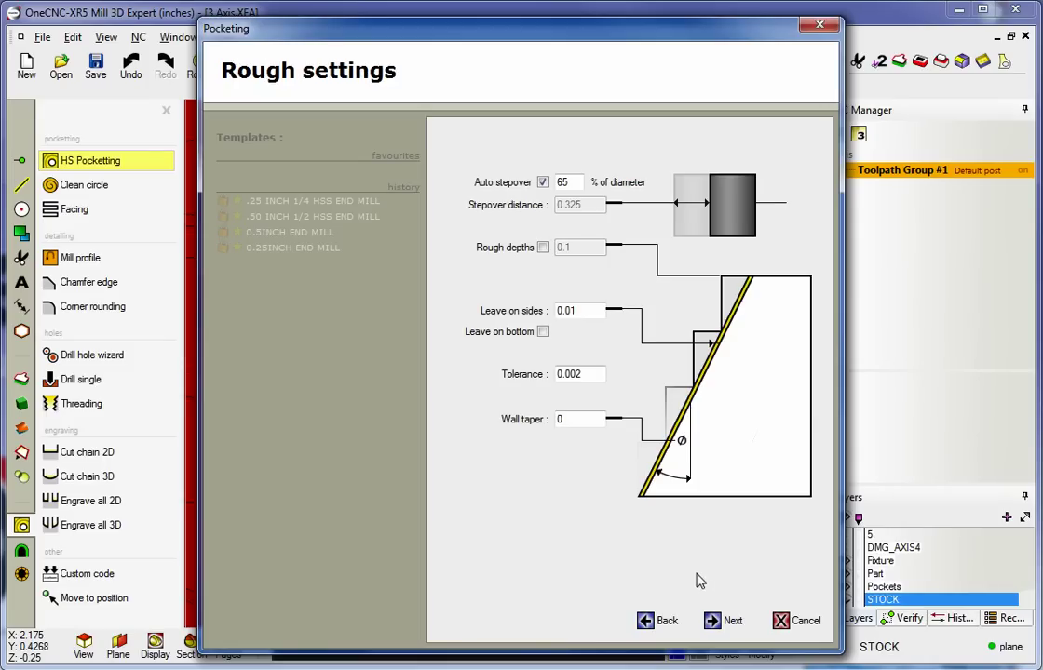
Leave 0.01 on the sides, set finishing to None, and finish the pocketing toolpath.
double_click(582, 311)
key(Return)
click(621, 179)
click(602, 233)
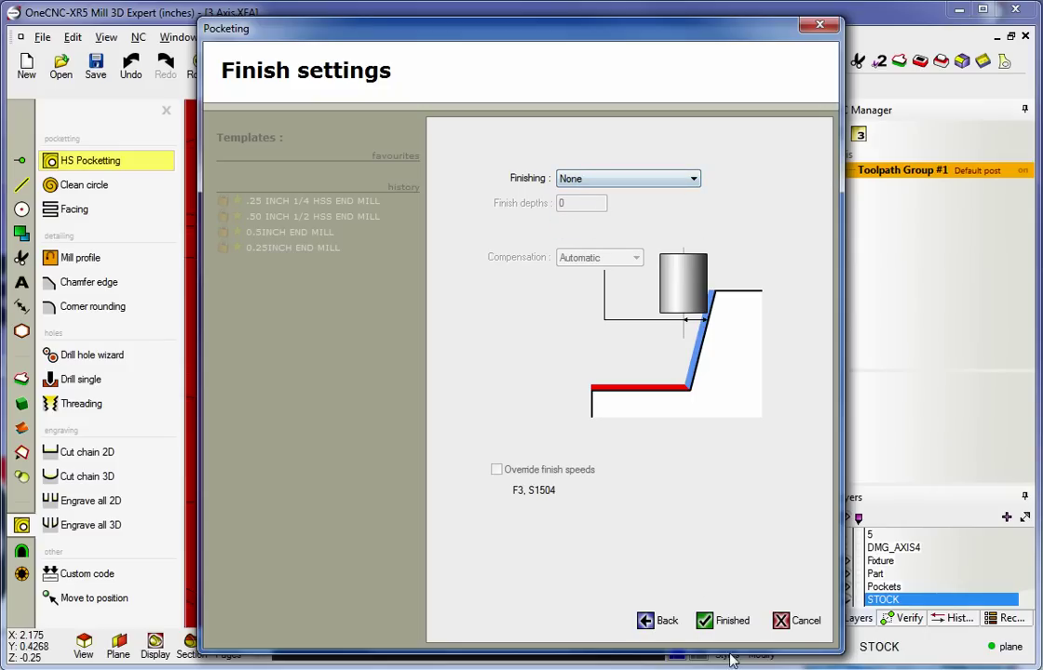
click(710, 630)
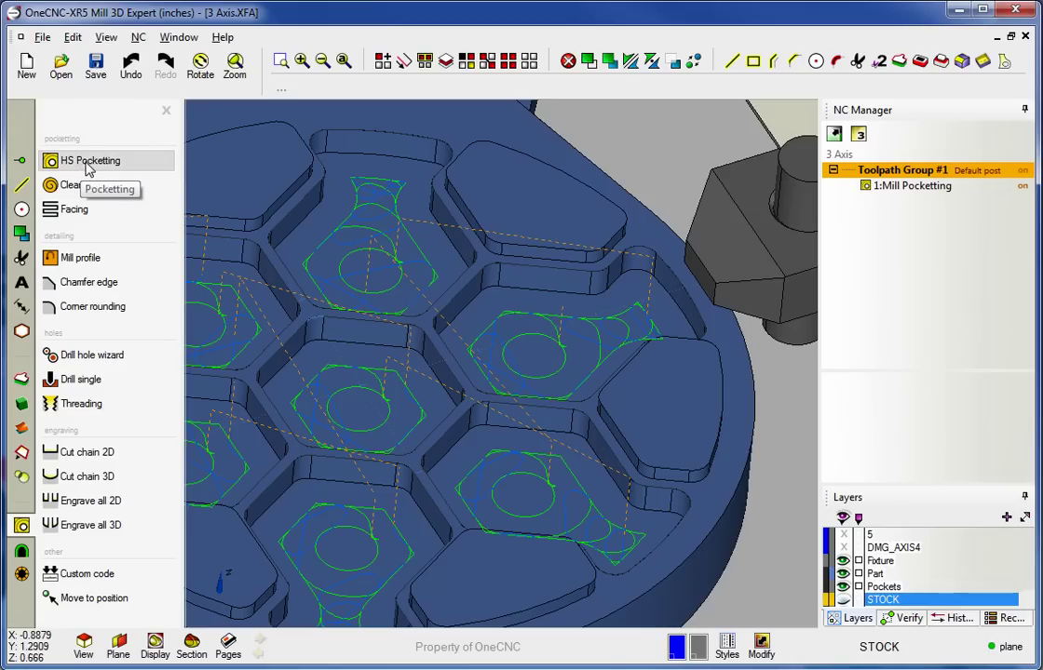
Launch a second HS Pocketing operation after reviewing 1:Mill Pocketing.
click(88, 168)
Use the .25 INCH 1/4 HSS END MILL with Aluminium Alloys stock material.
click(565, 558)
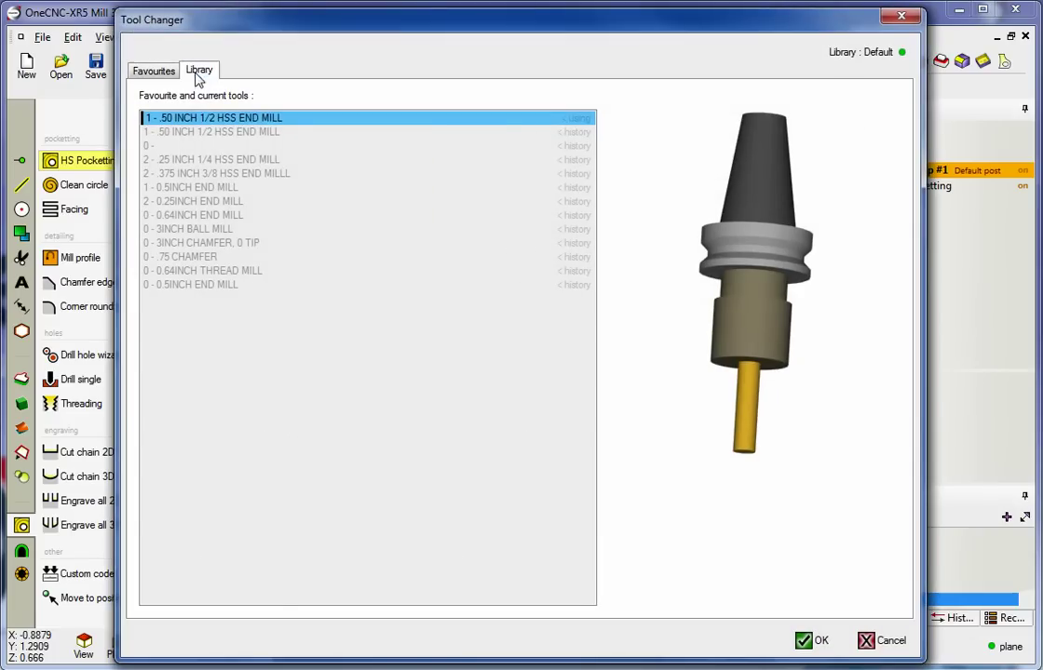
click(198, 72)
click(169, 151)
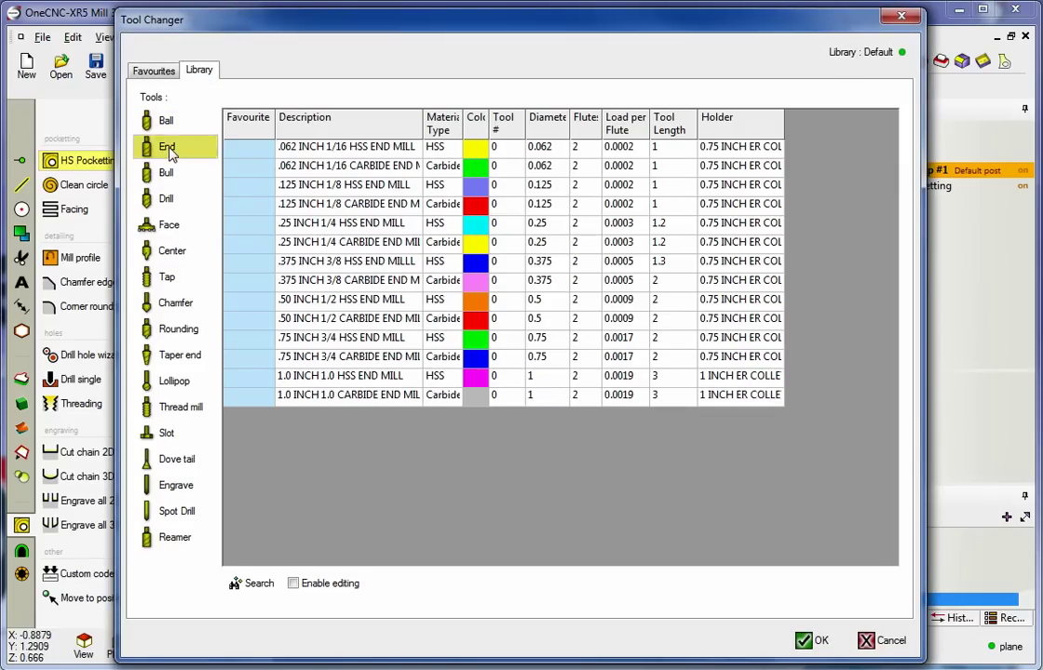
click(332, 227)
click(806, 641)
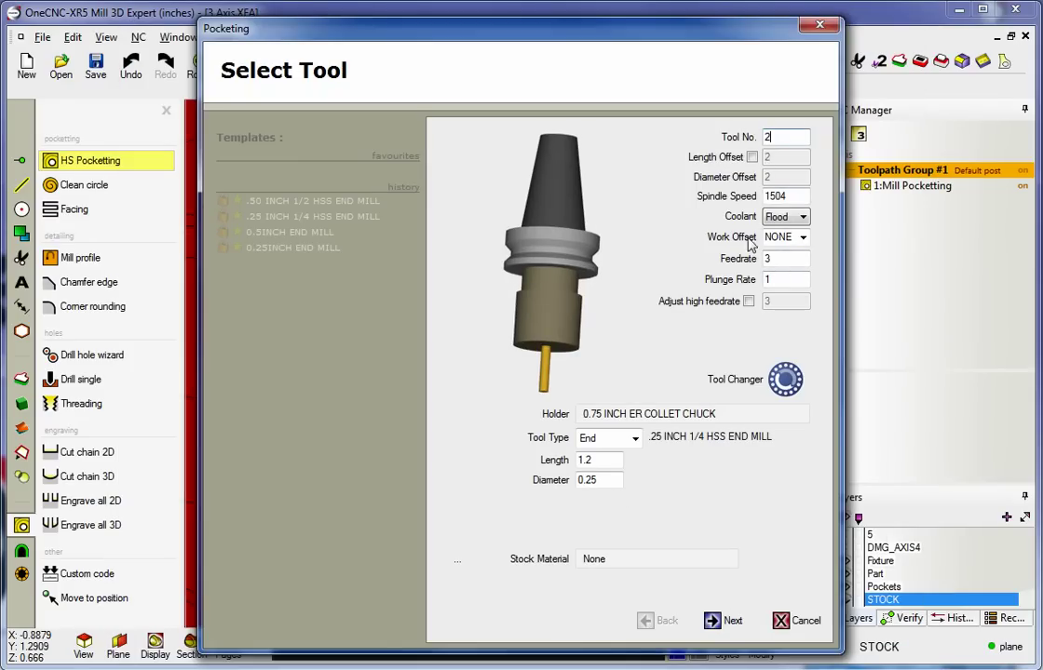
click(628, 560)
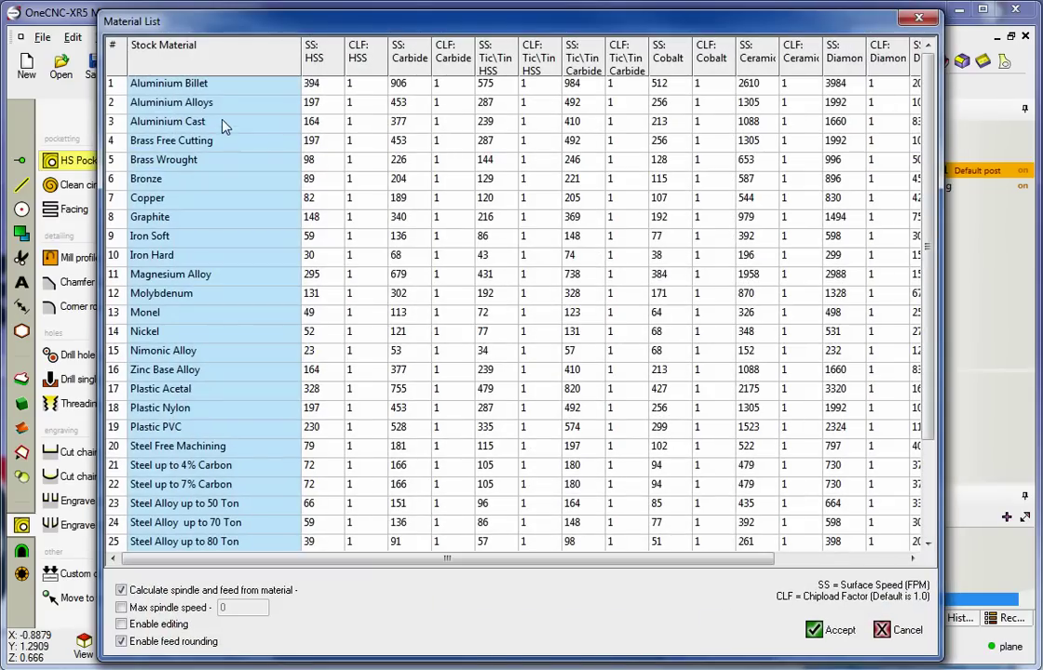
click(195, 102)
click(827, 630)
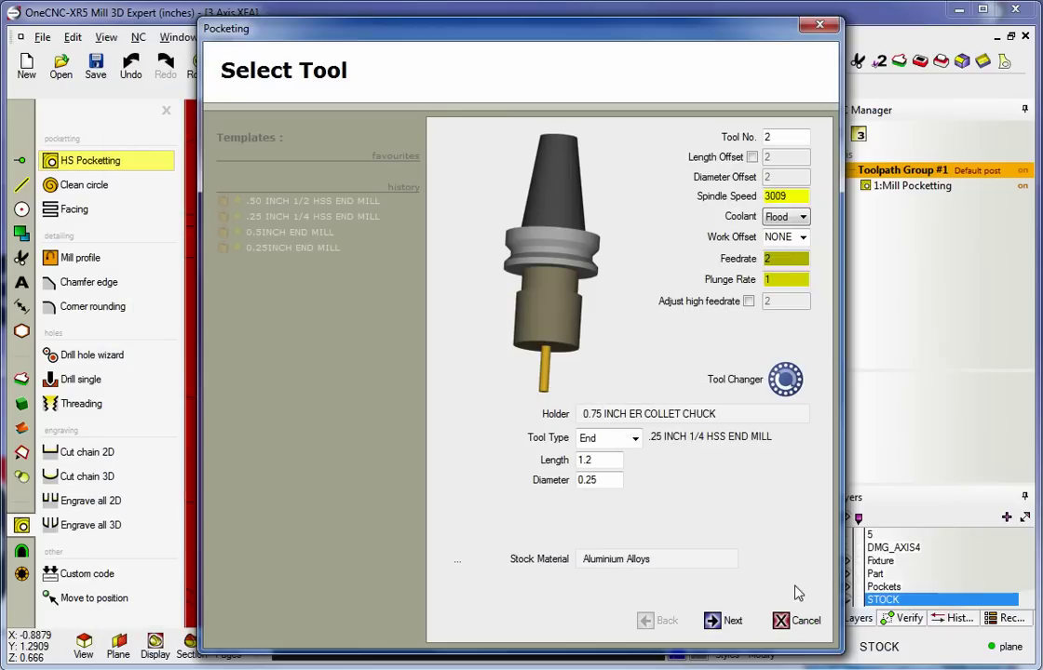
Rest machine after 1:Mill Pocketing and finish the second pocketing toolpath.
click(713, 628)
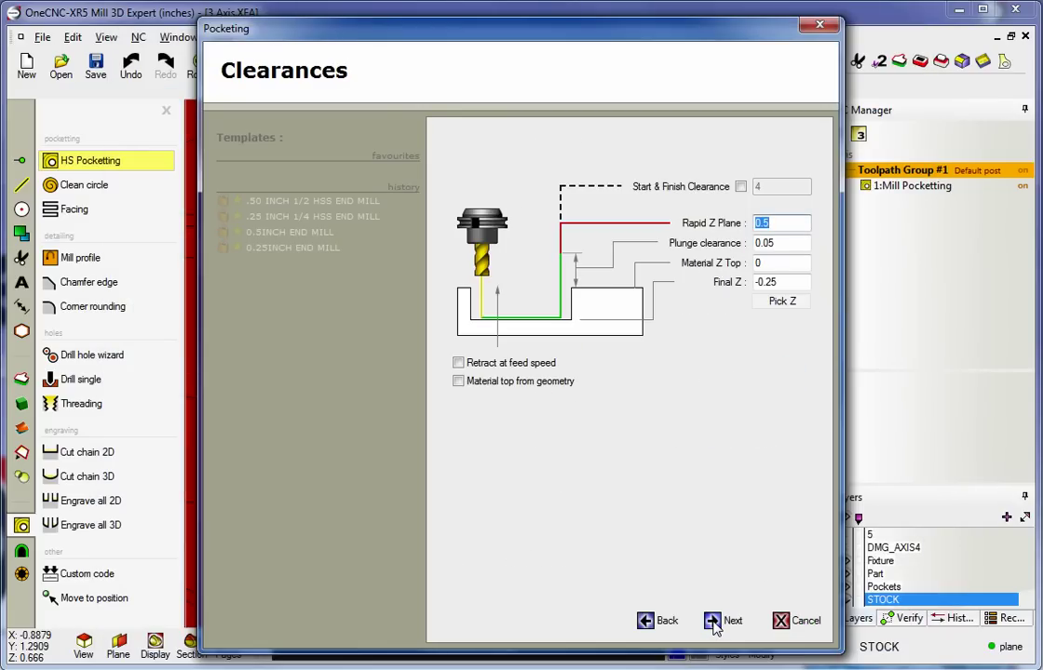
click(713, 627)
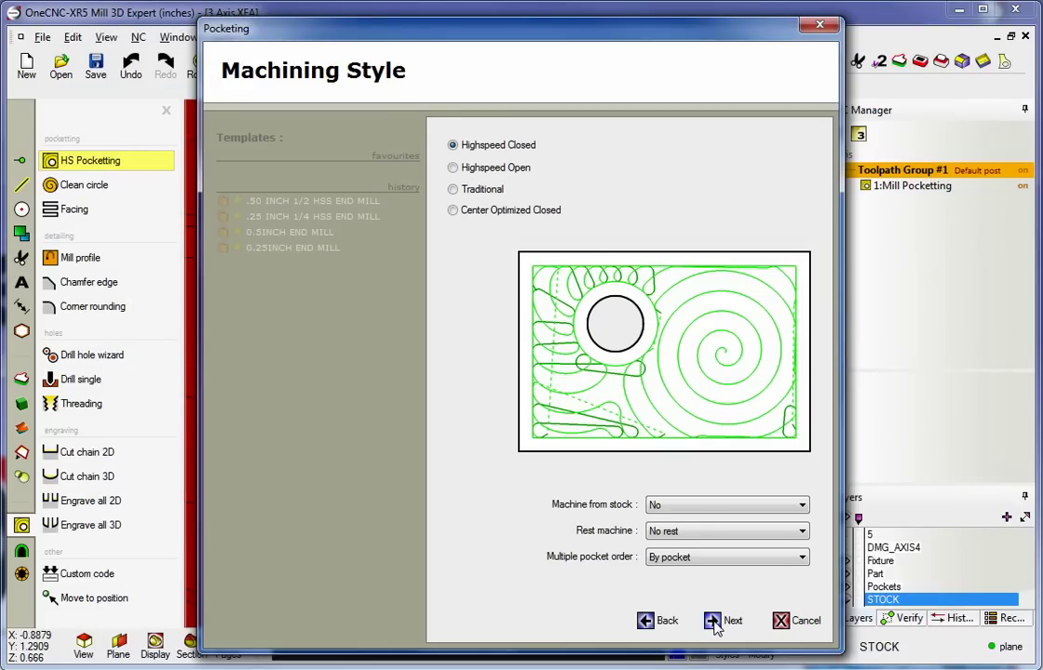
click(688, 536)
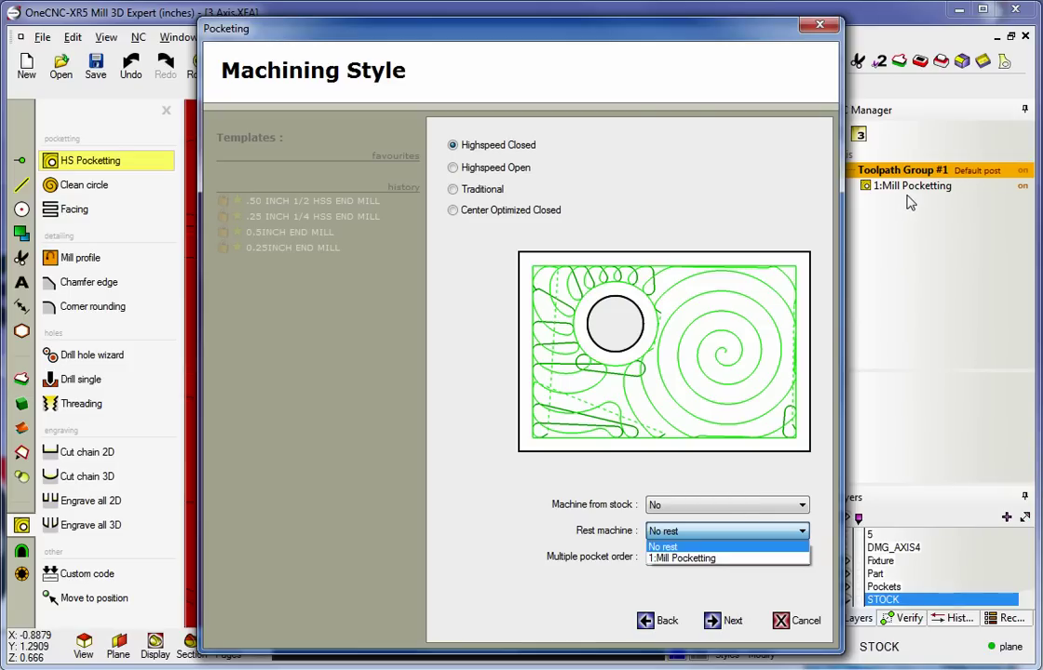
click(696, 558)
click(713, 622)
click(713, 622)
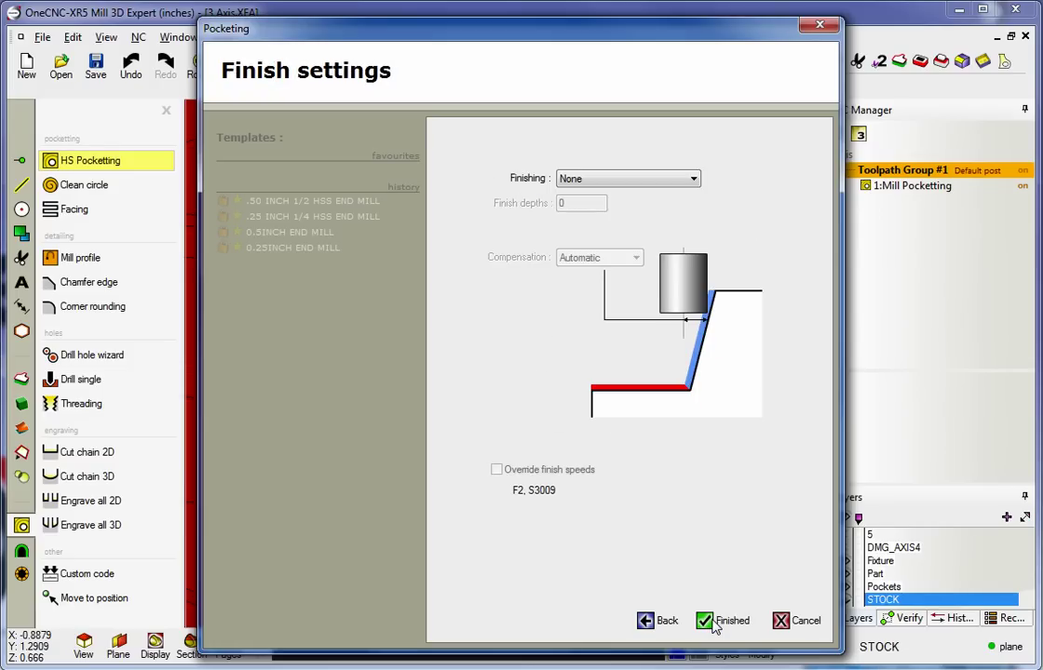
click(719, 626)
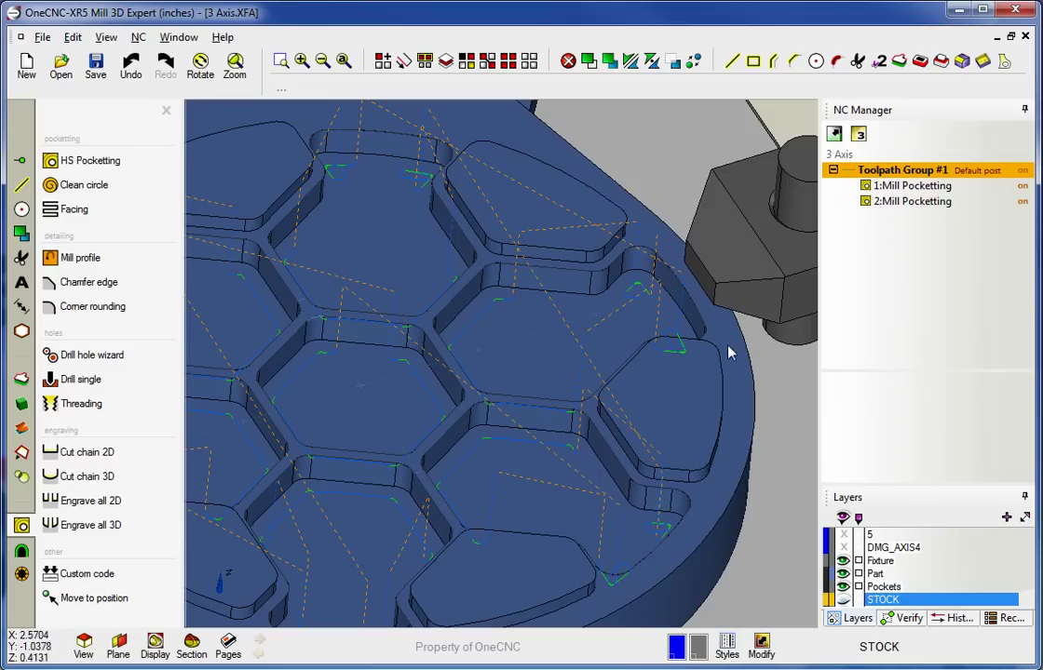
Chain the full hexagon pocket outline for a Mill profile, then proceed to tool selection.
scroll(498, 349, down, 3)
scroll(492, 380, up, 3)
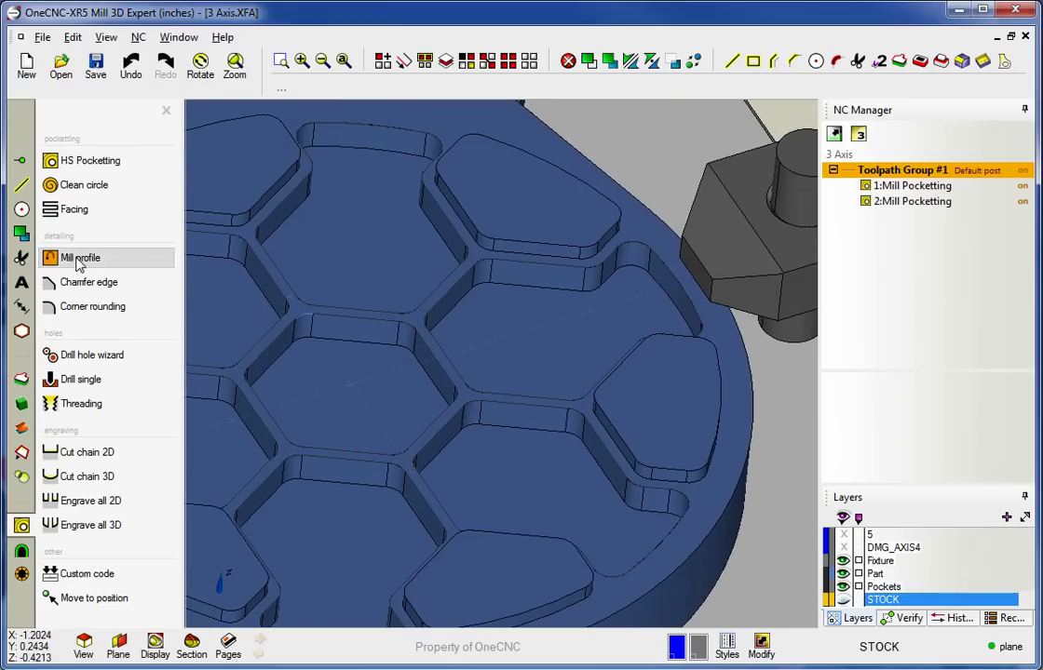
click(74, 258)
click(345, 453)
click(367, 443)
click(366, 443)
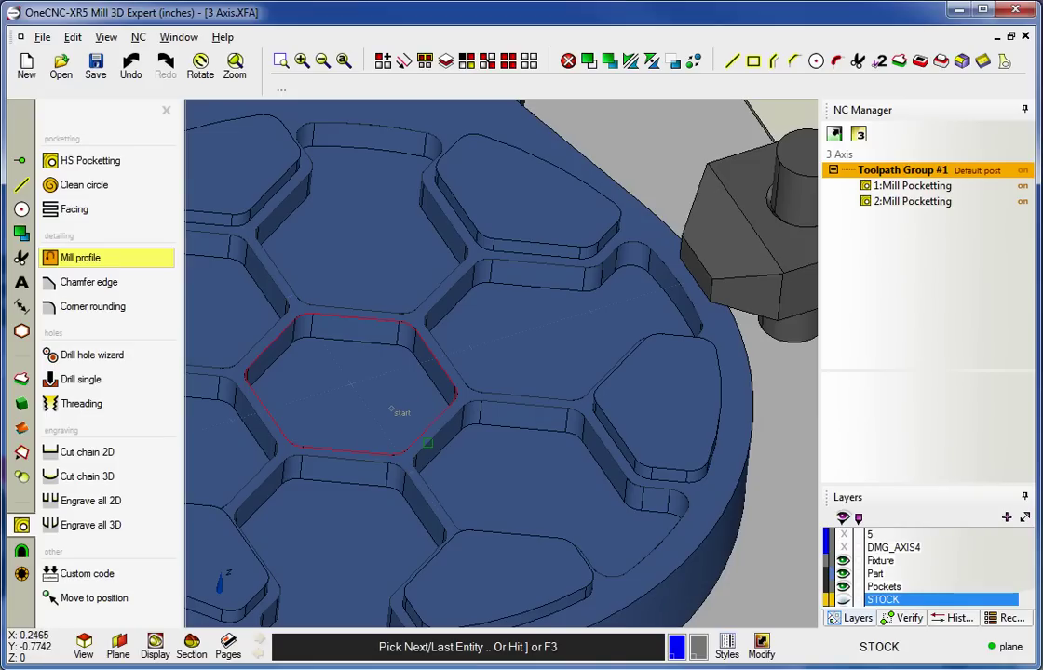
right_click(392, 416)
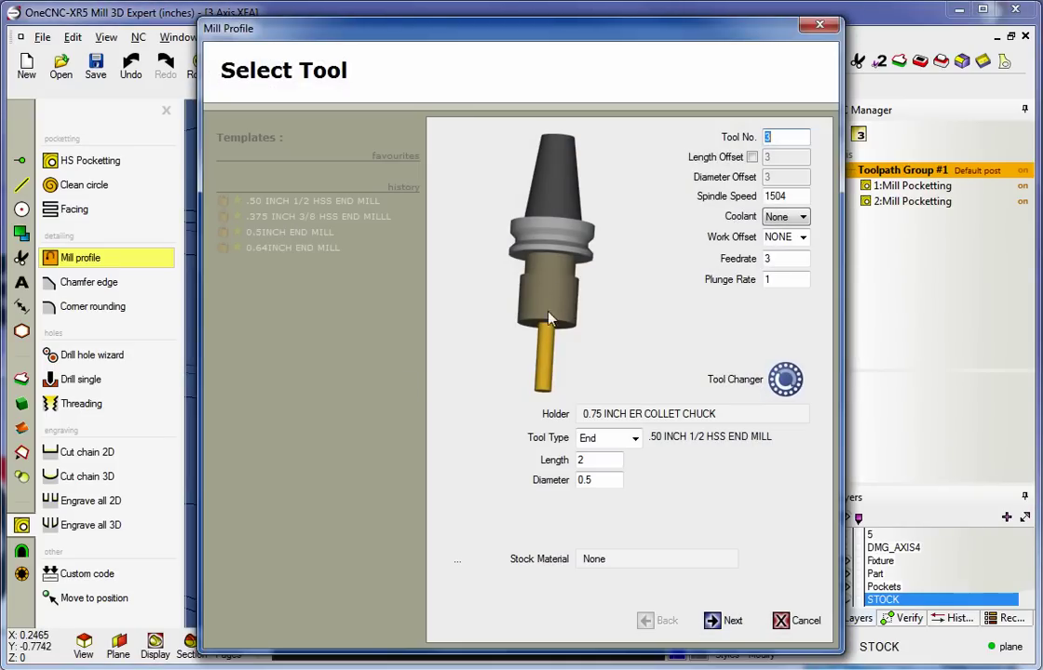
Pick the .375 3/8 HSS end mill from the tool library.
click(554, 313)
click(206, 76)
click(158, 146)
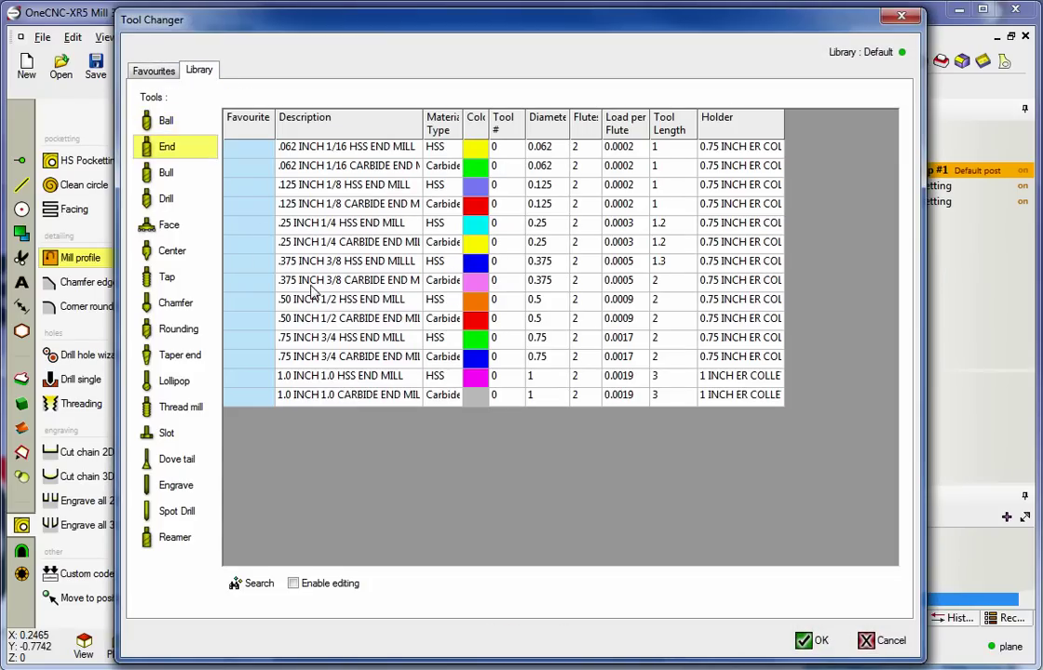
click(332, 261)
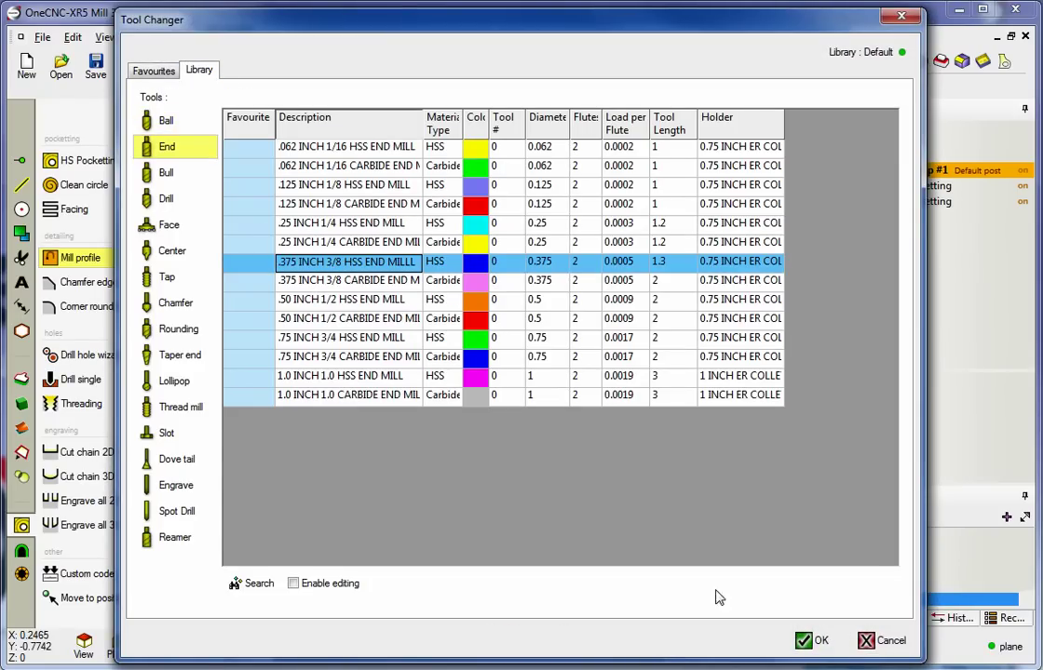
click(811, 641)
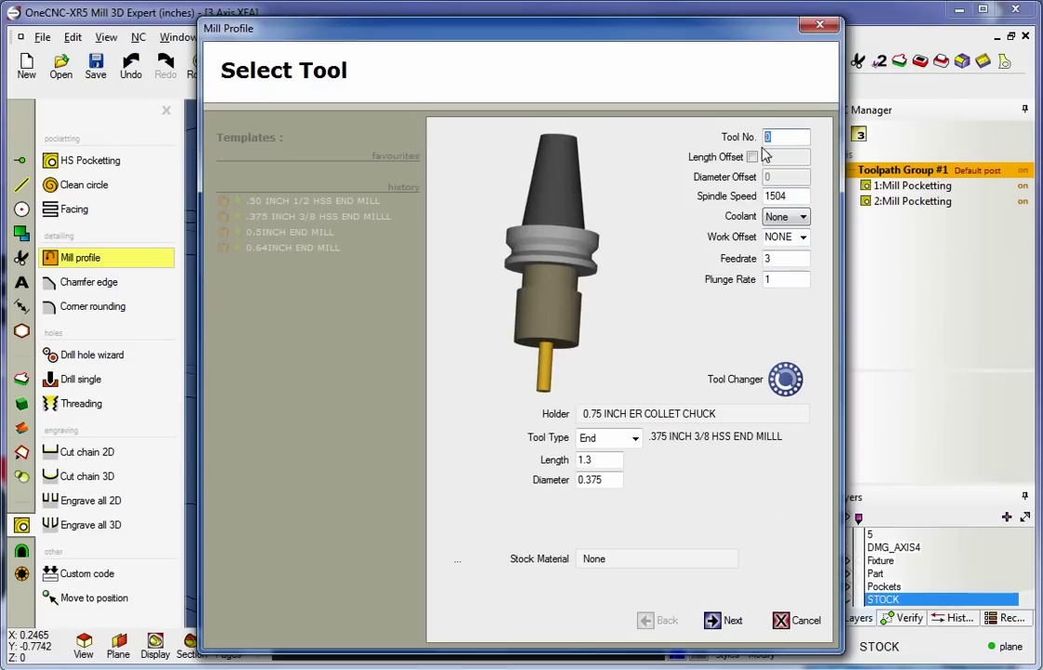
Set Aluminium Alloys stock, spindle speed 2000 and flood coolant.
click(610, 559)
click(234, 104)
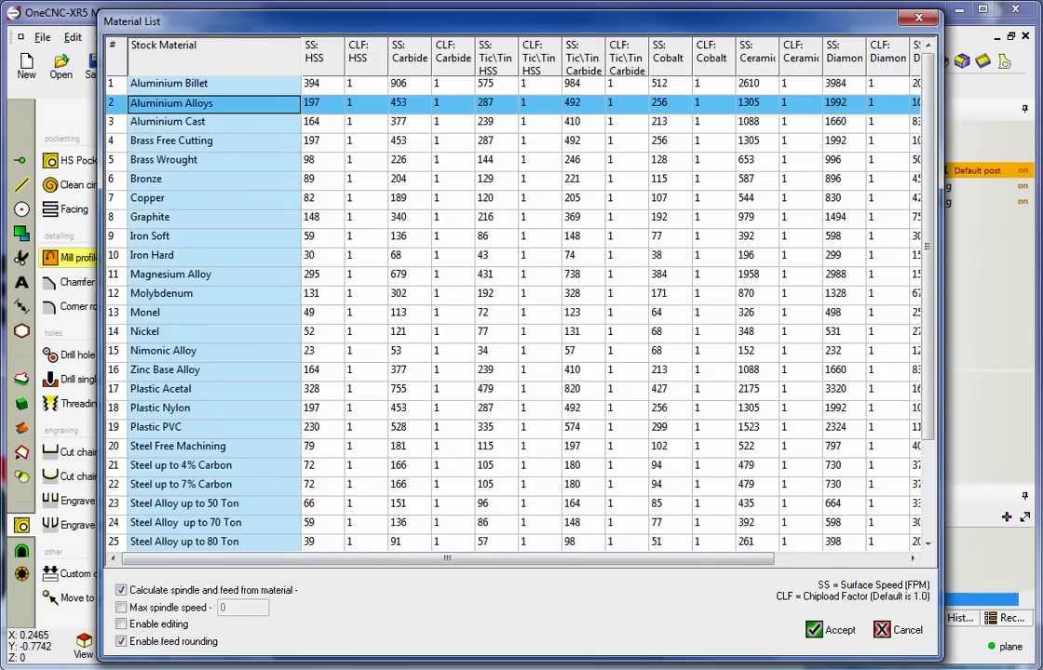
click(831, 631)
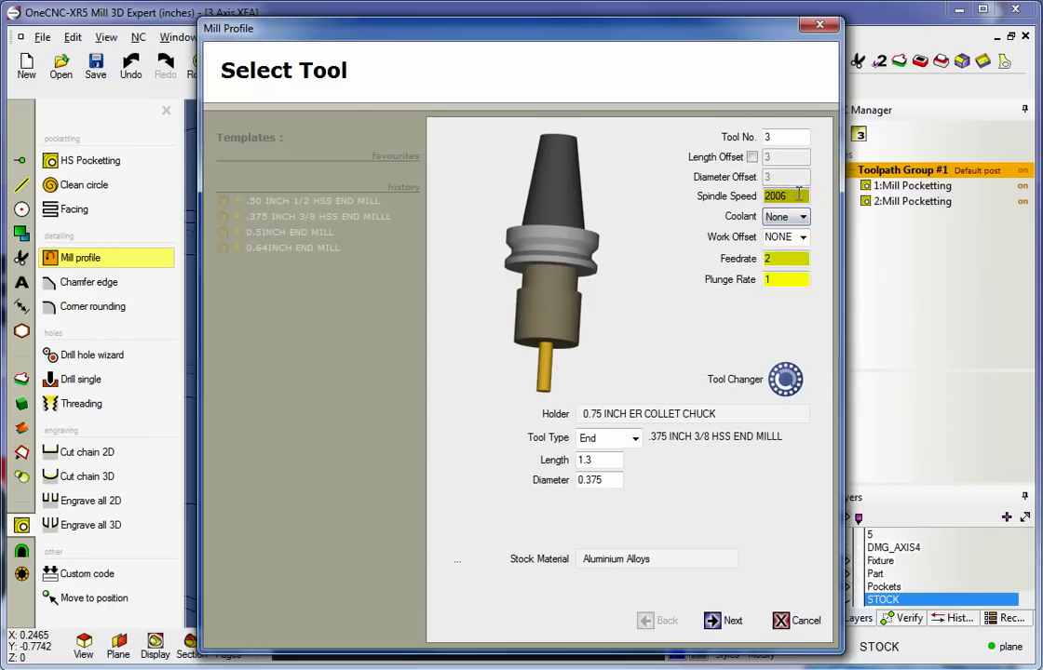
double_click(796, 196)
text(2000)
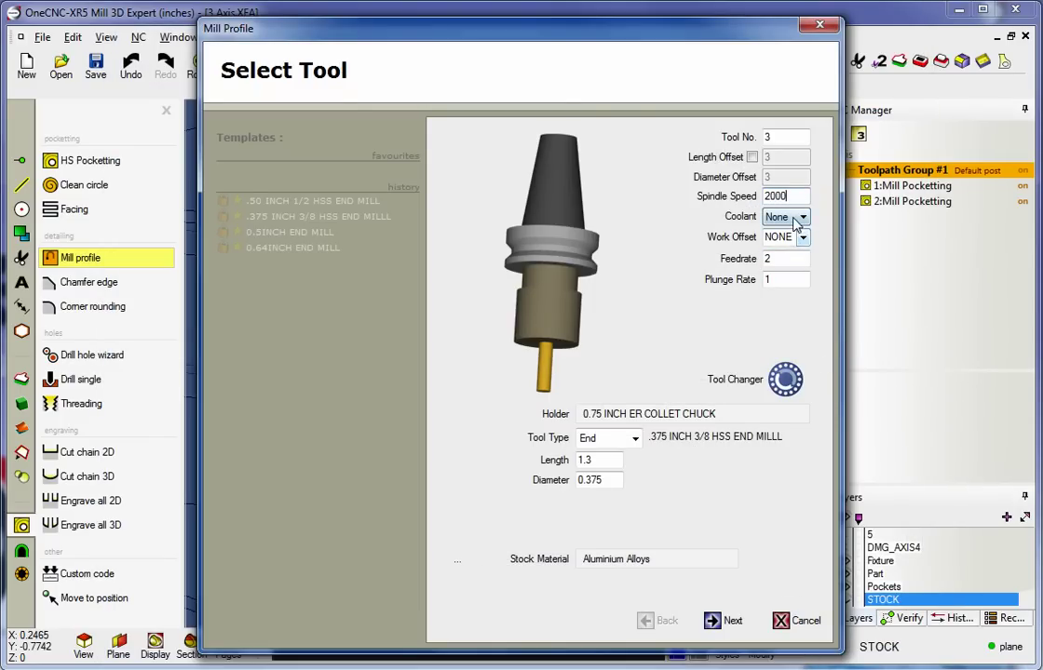
click(787, 216)
click(712, 622)
Keep Cut Levels as the profile toolpath style and pass through the rough and finish settings.
click(717, 624)
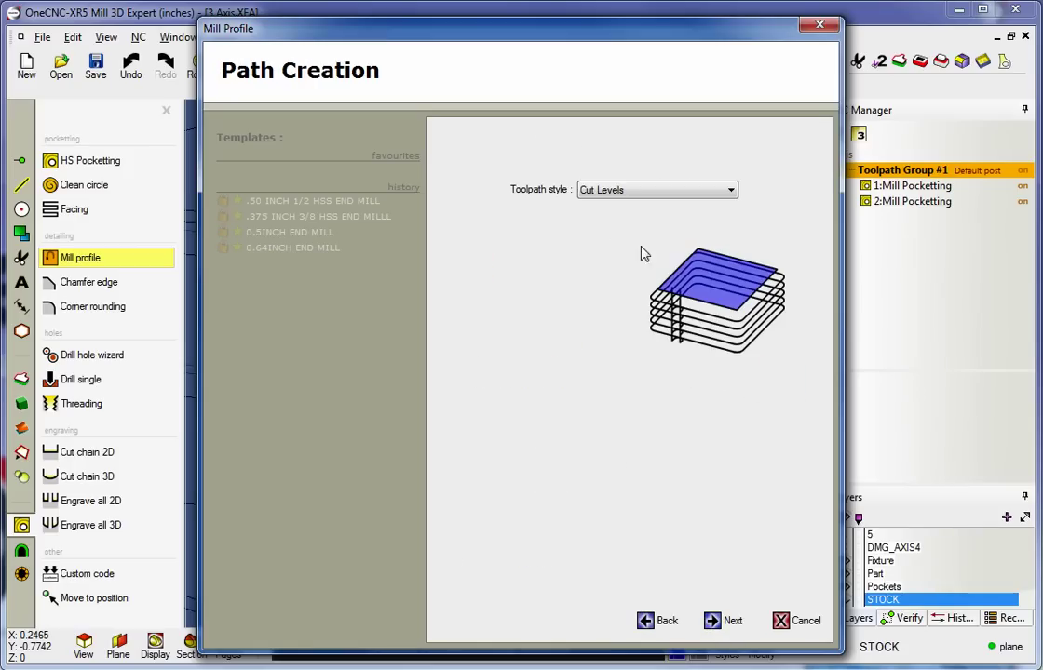
click(682, 191)
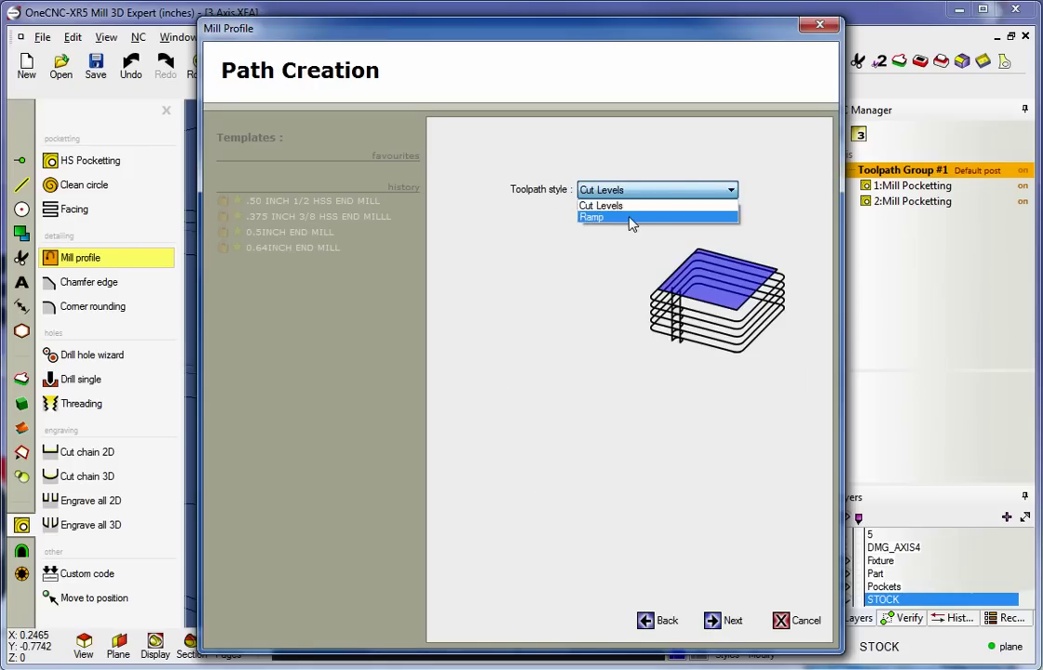
click(631, 219)
click(658, 194)
click(640, 207)
click(722, 622)
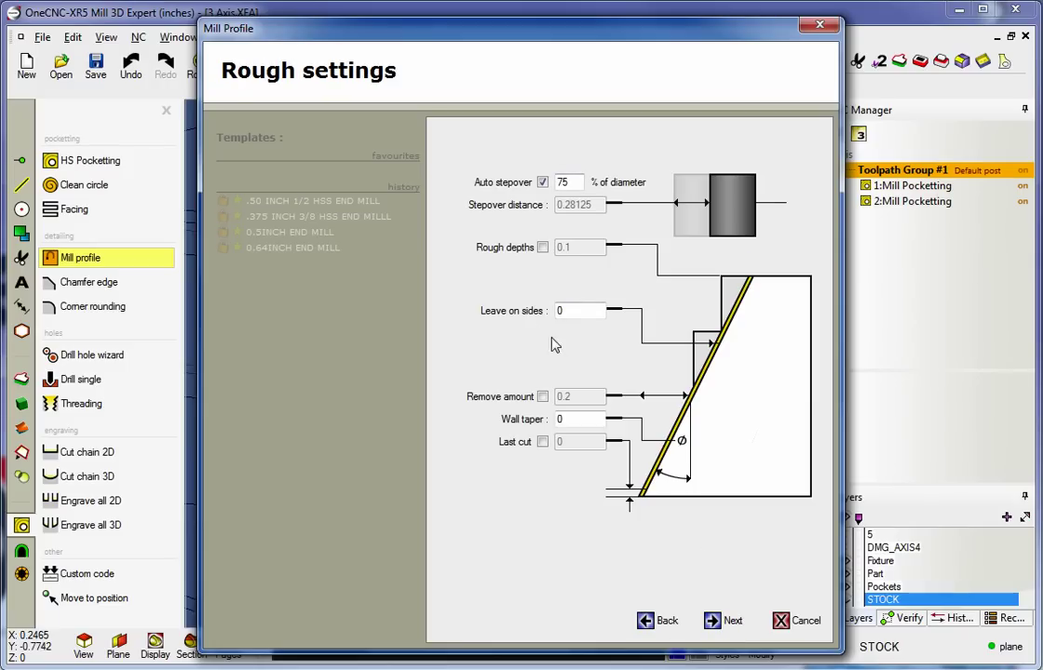
click(720, 630)
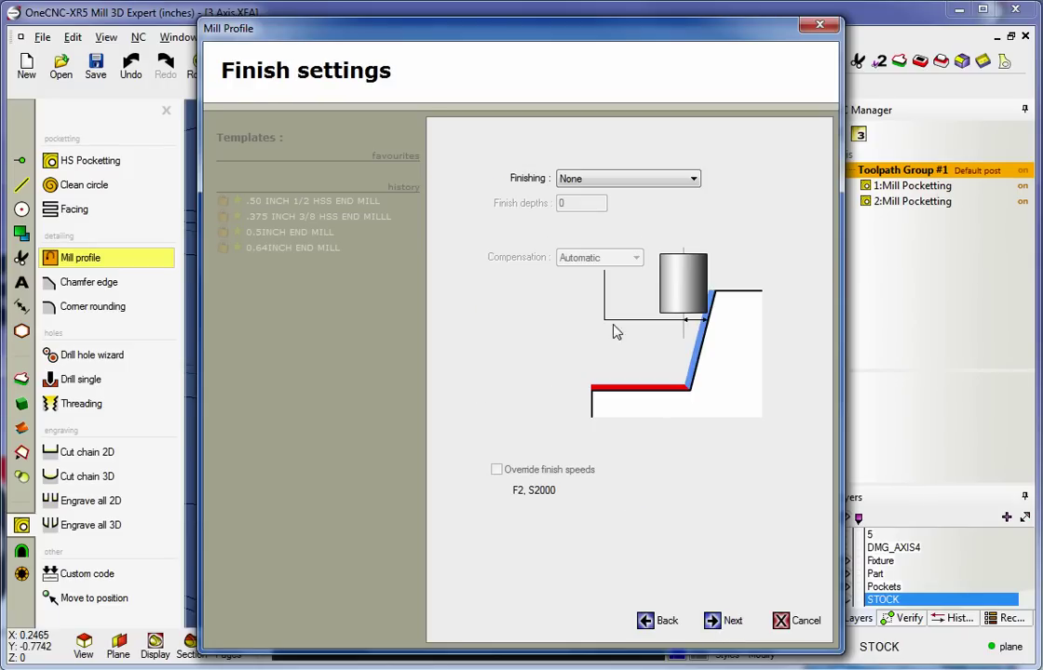
click(713, 620)
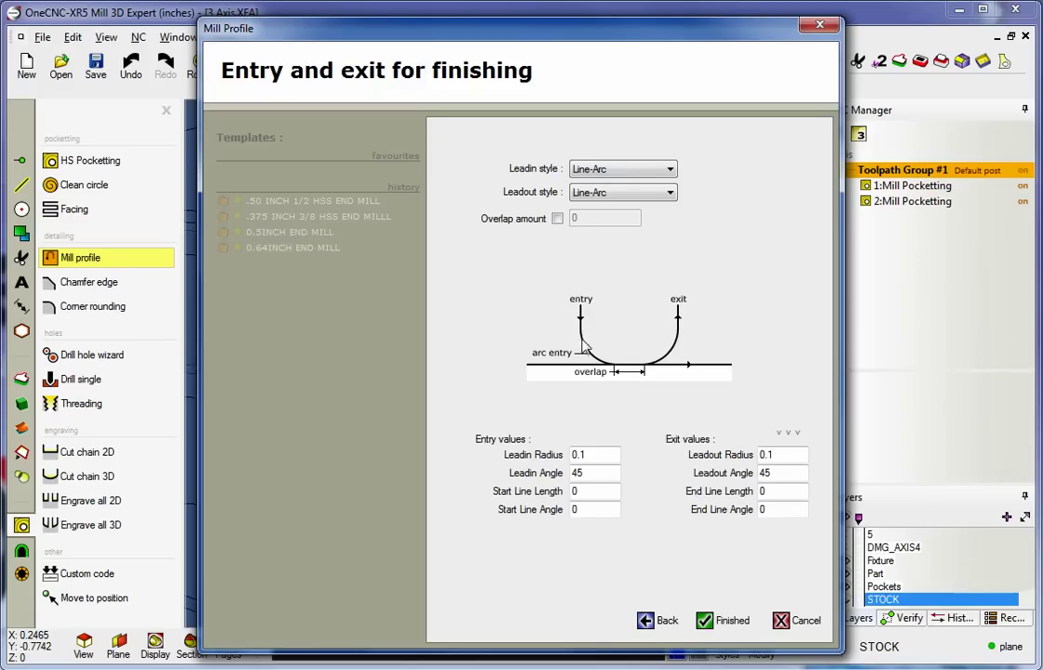
Set a Line-Arc lead-in/lead-out (radius 0.1, angle 45) and finish the profile toolpath.
click(623, 169)
click(592, 201)
click(633, 171)
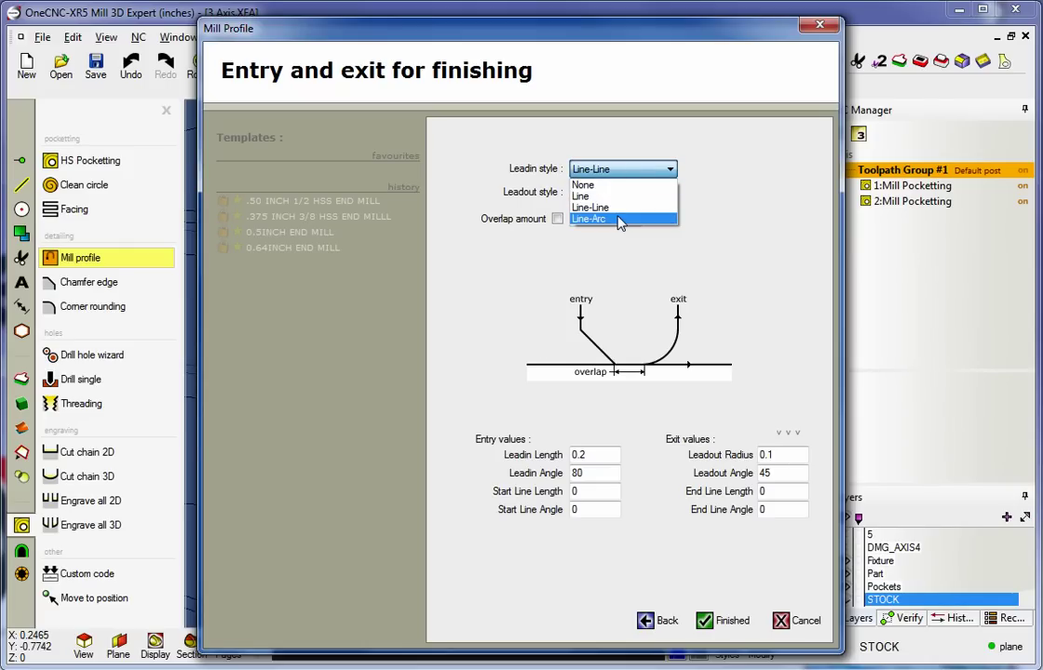
click(618, 217)
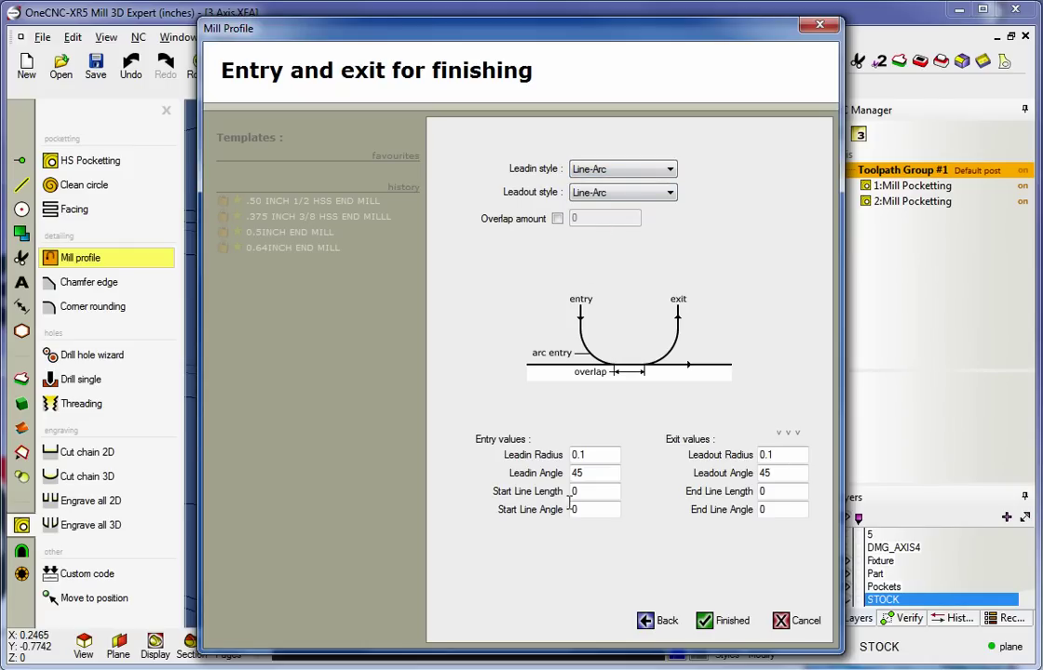
click(715, 618)
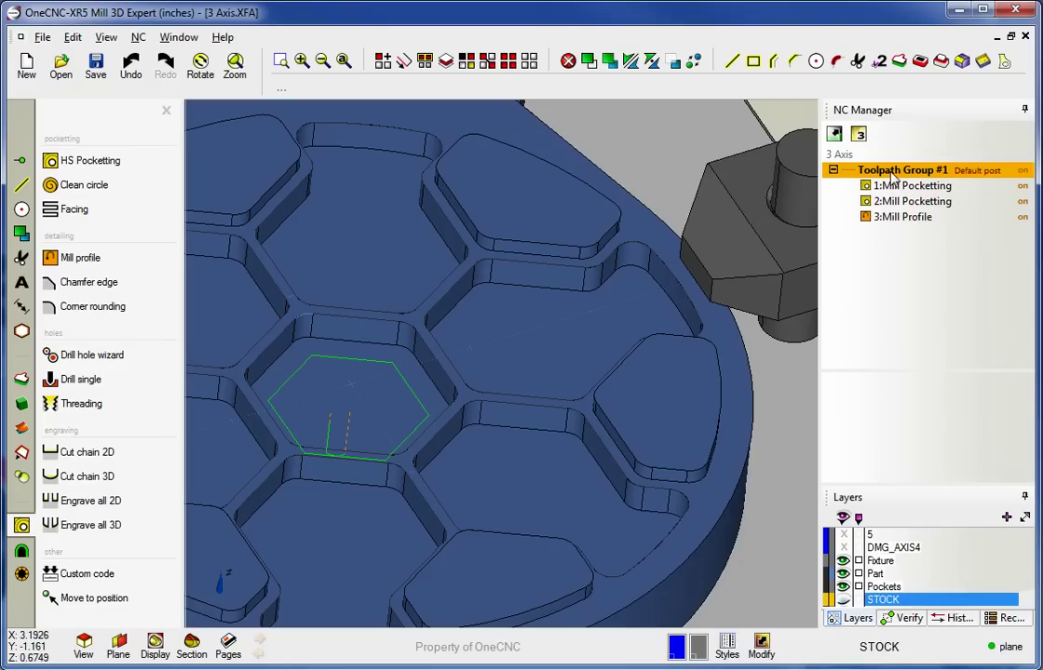
click(891, 222)
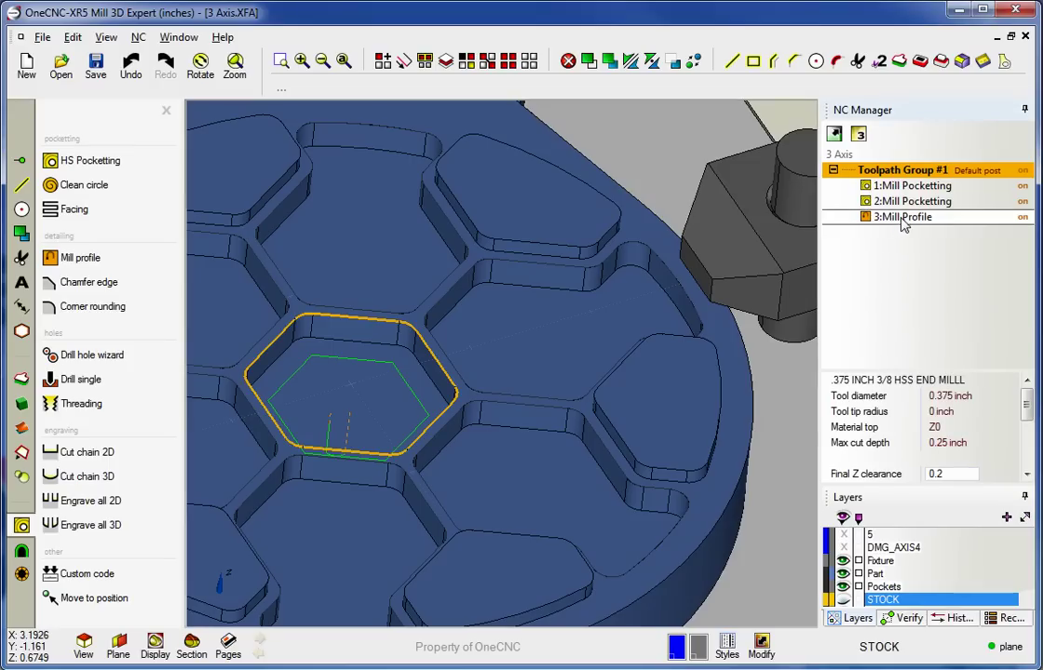
drag(901, 224, 901, 174)
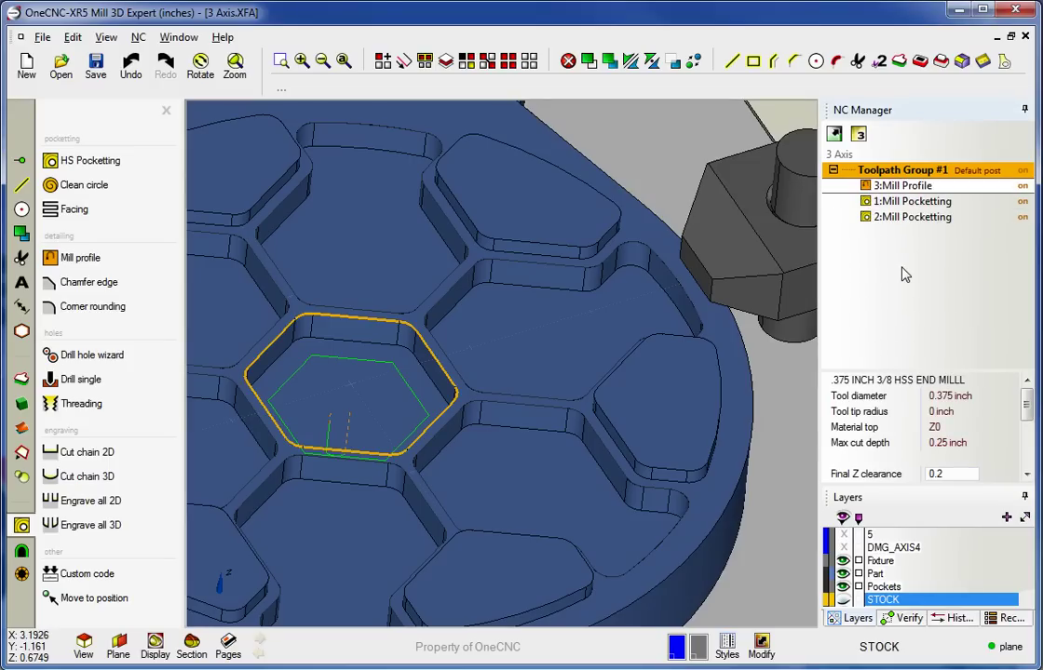
drag(891, 187, 904, 226)
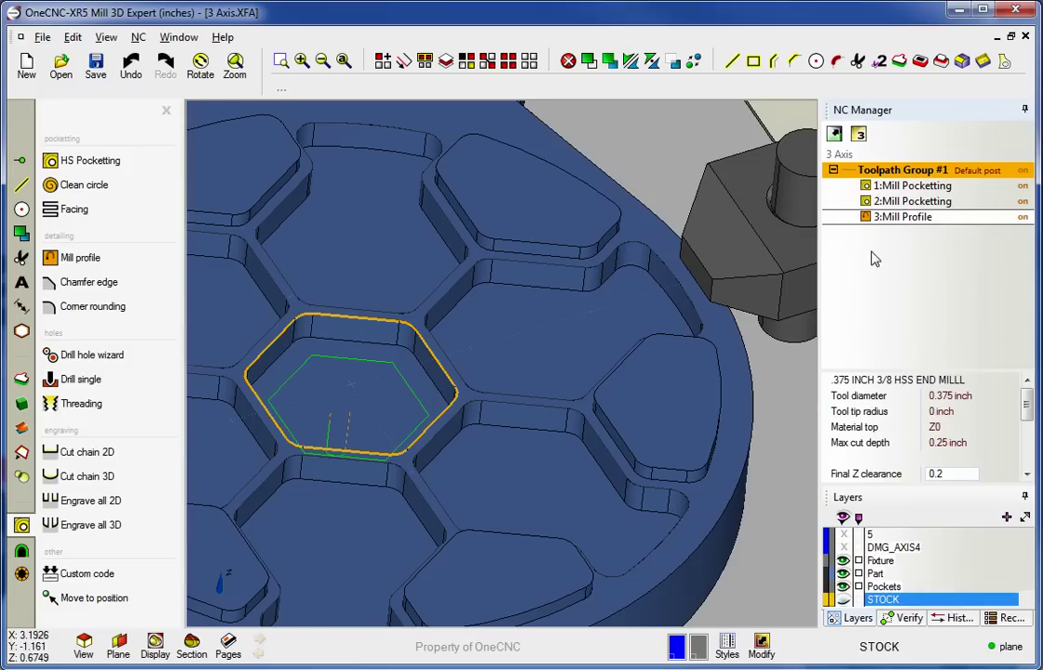
right_click(898, 220)
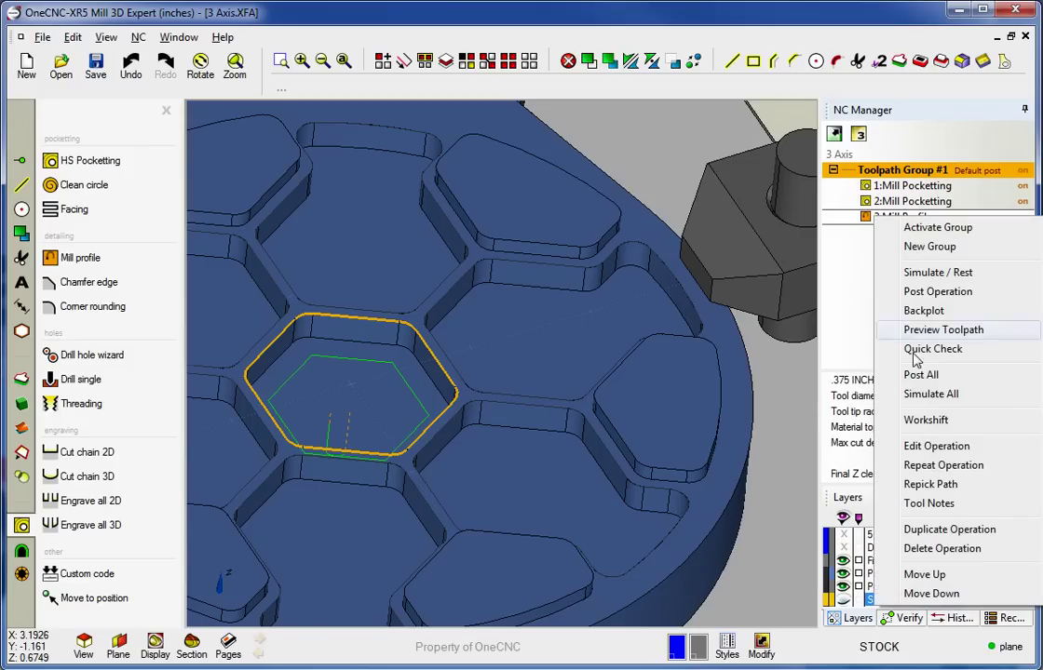
click(928, 444)
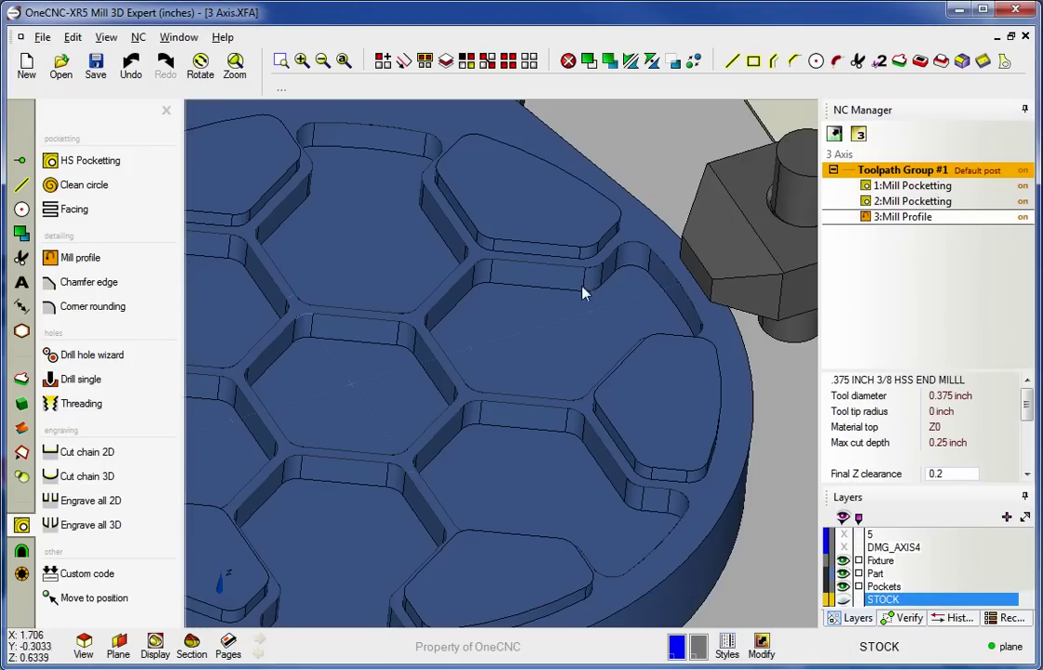
Start the Drill hole wizard to recognise the part's holes.
scroll(517, 335, down, 1)
scroll(521, 259, down, 1)
scroll(505, 355, down, 1)
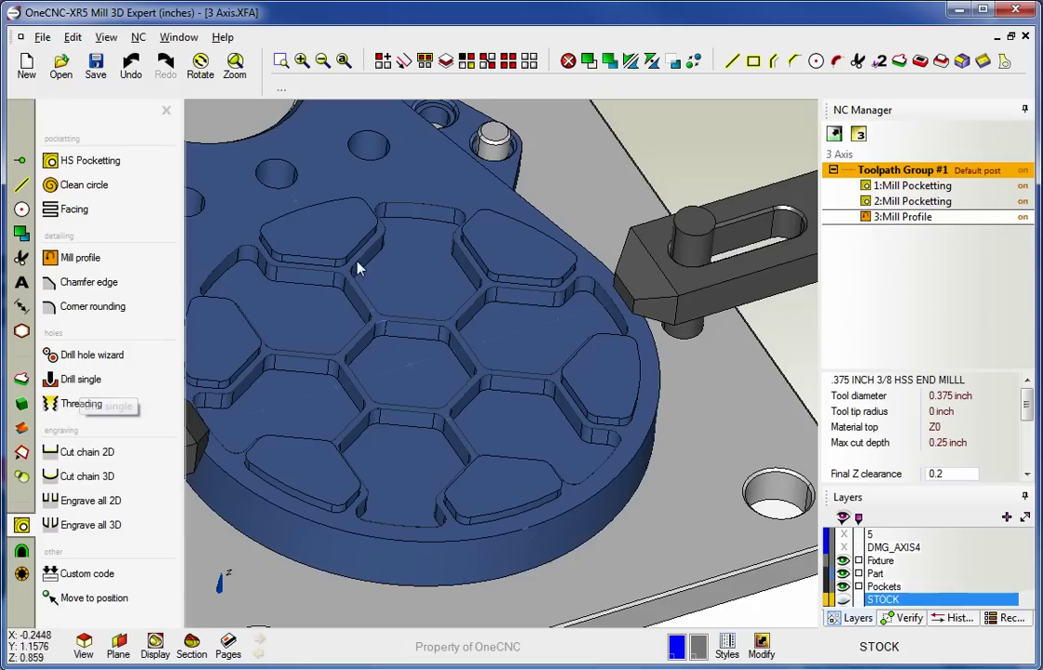
click(94, 358)
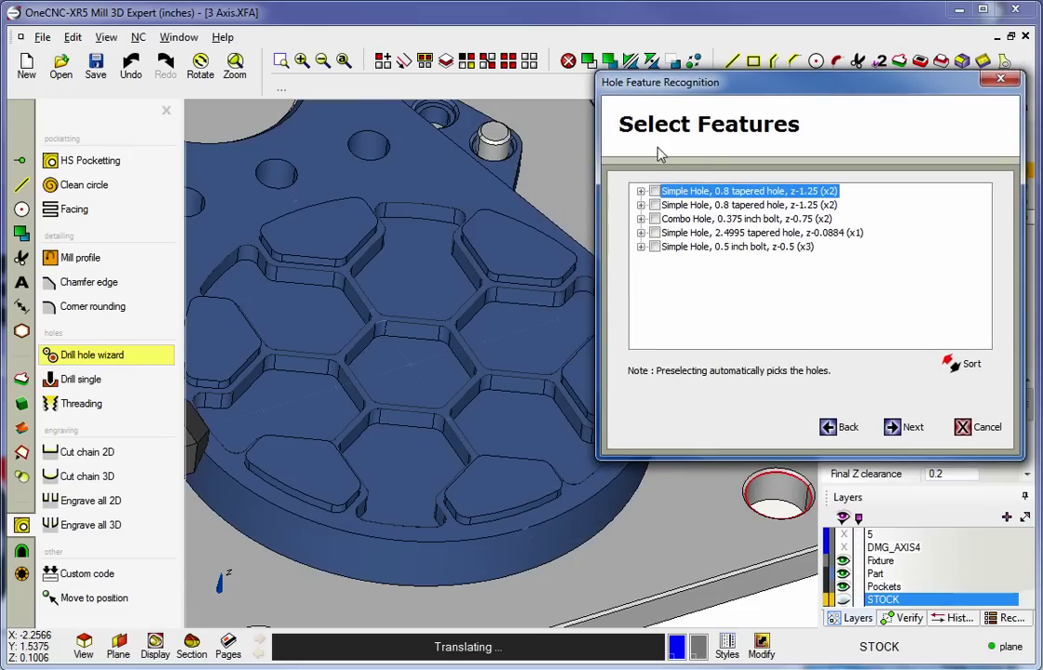
Select 'Simple Hole, 0.5 inch bolt, z-0.5 (x3)' and continue to the hole settings.
click(653, 248)
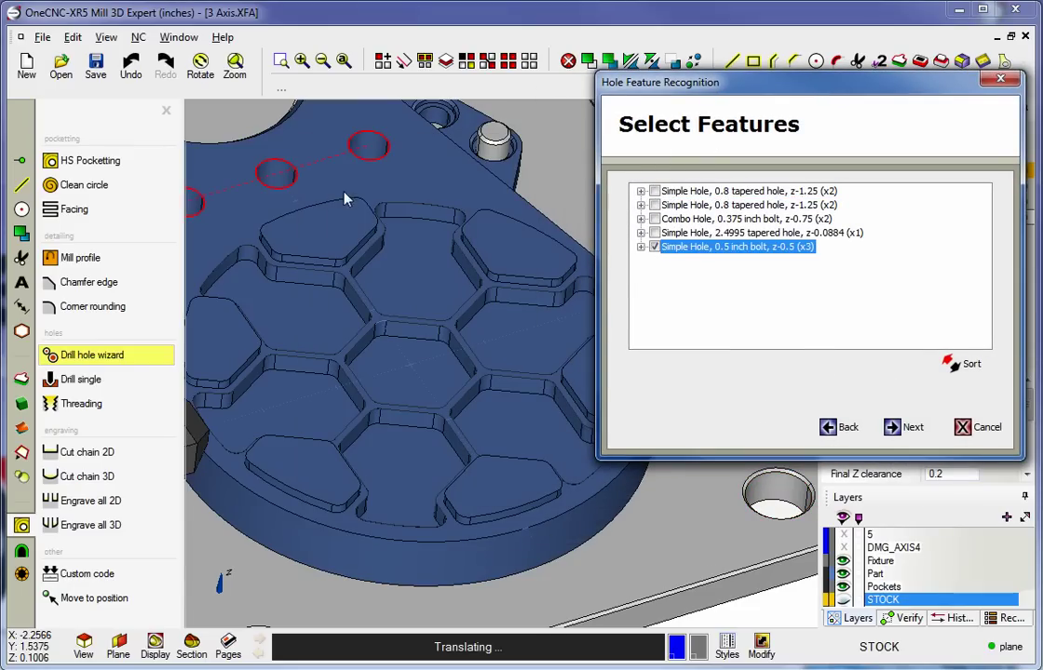
click(655, 232)
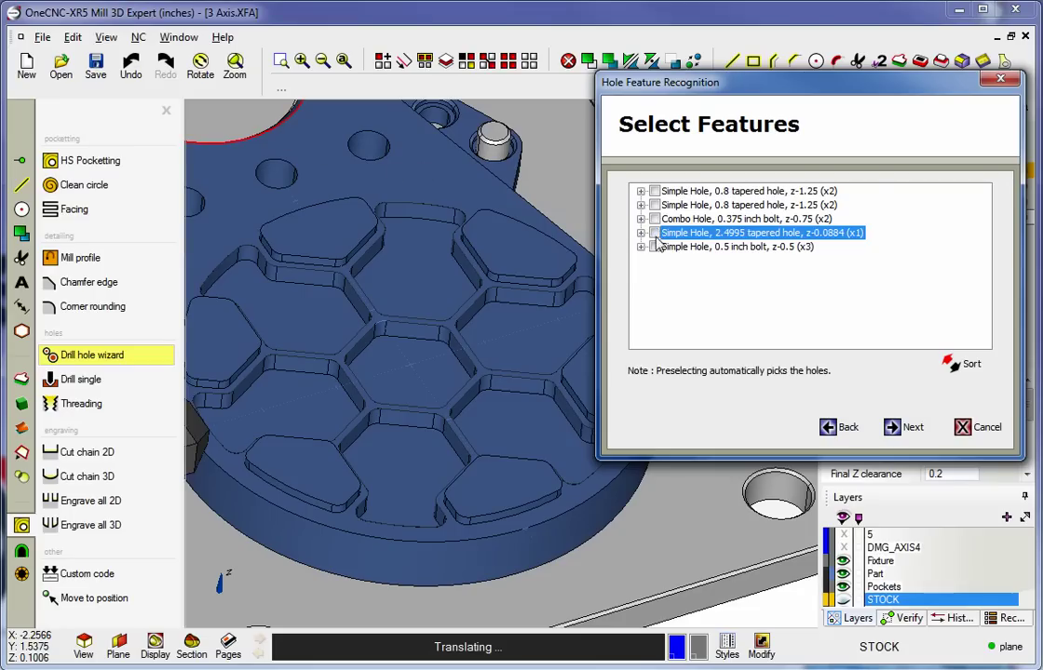
click(655, 247)
key(Return)
key(Return)
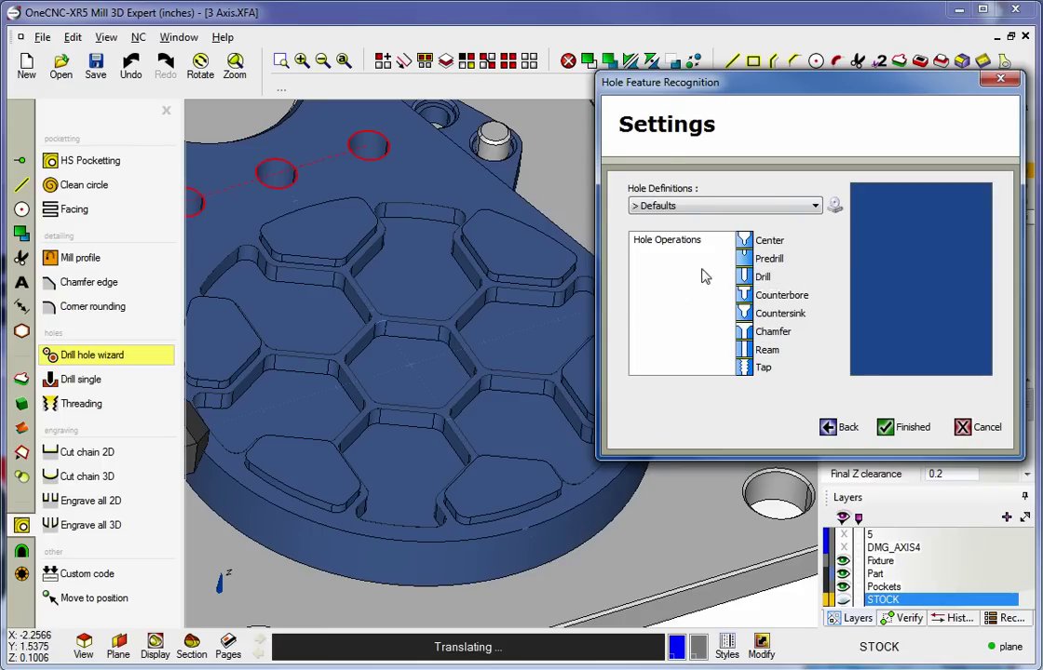
Add Drill, Countersink and Tap hole operations, then remove the extras so only Drill remains.
drag(762, 283, 676, 288)
drag(740, 309, 679, 280)
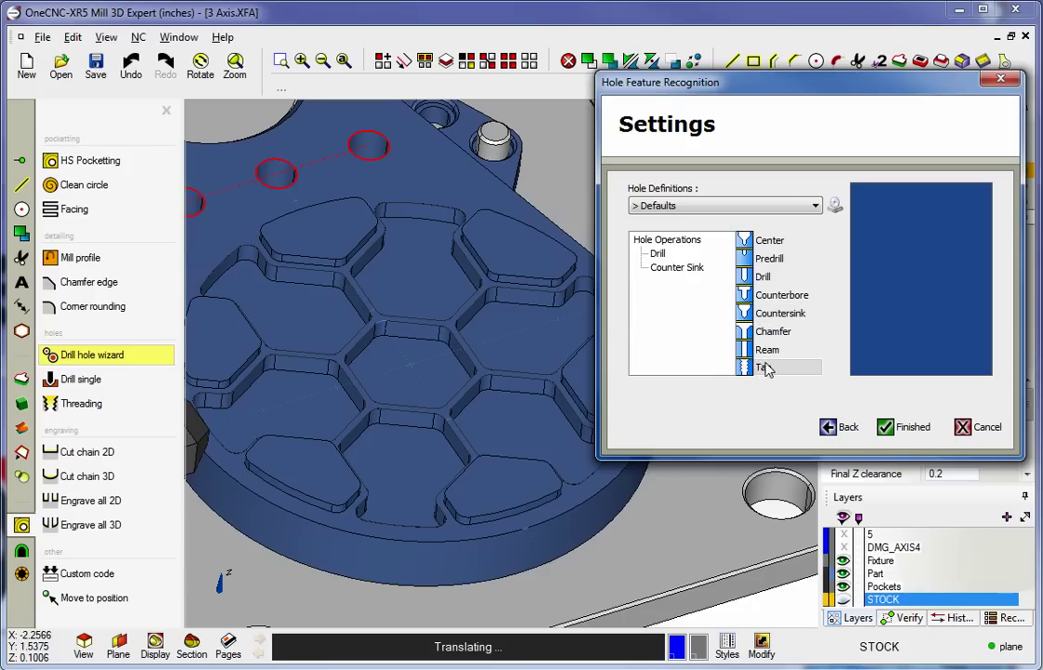
drag(764, 371, 668, 280)
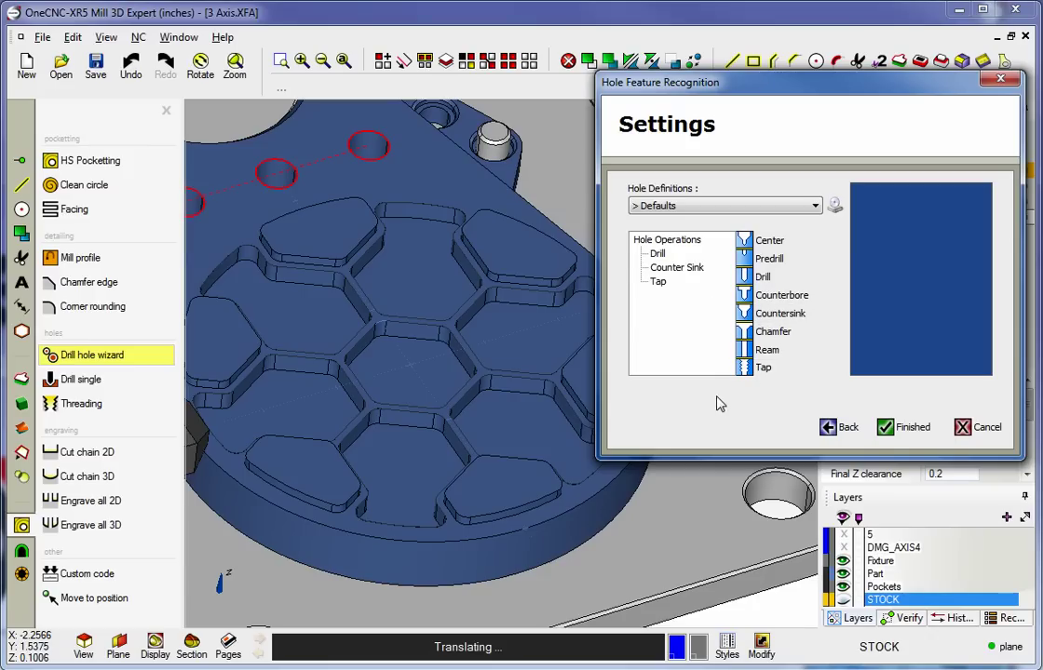
right_click(657, 285)
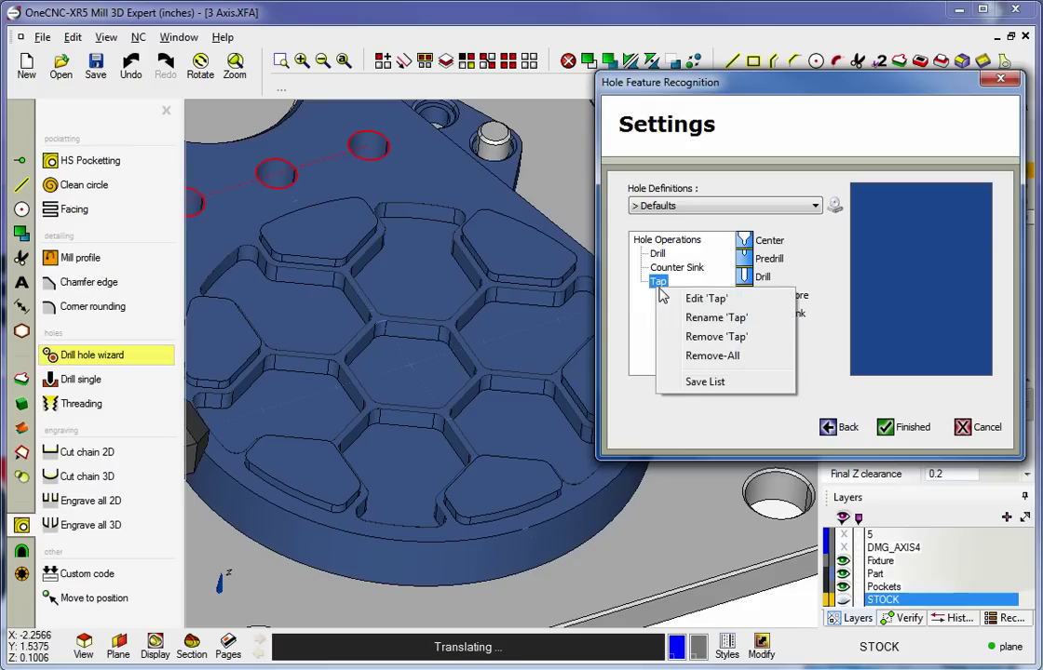
click(712, 356)
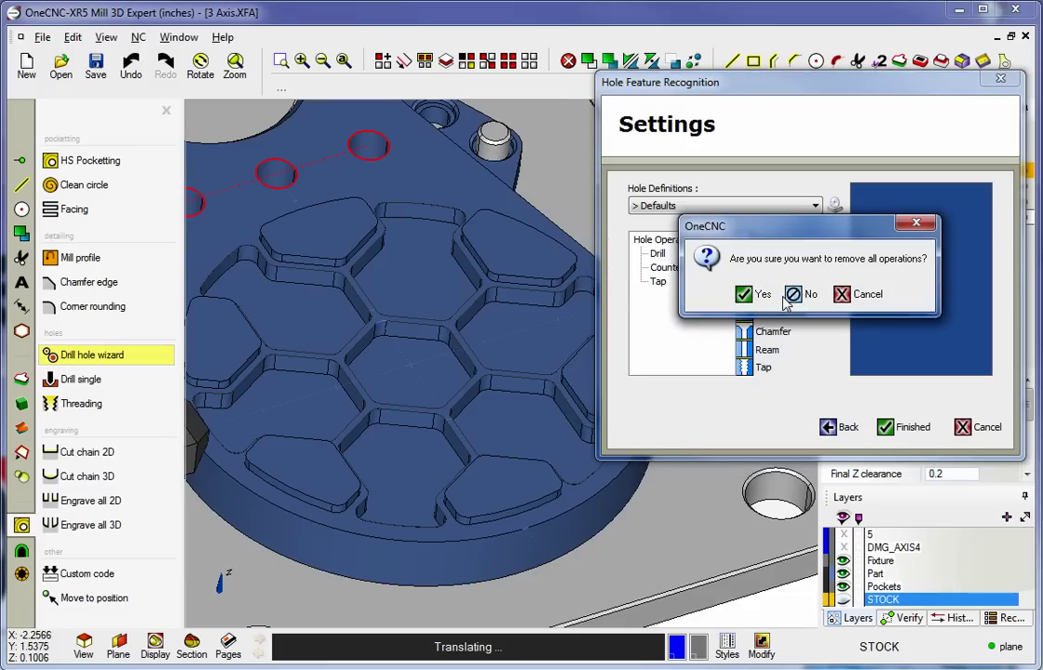
click(751, 296)
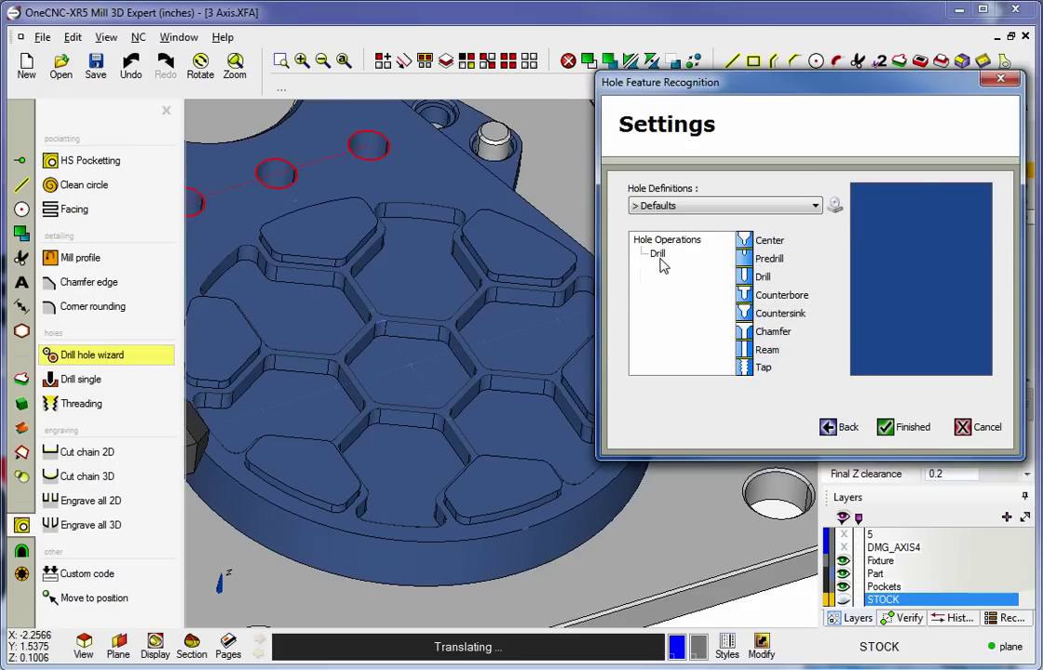
Pick the .50 INCH HSS 1/2 DRILL from the library's drill tools for the Drill operation.
double_click(658, 260)
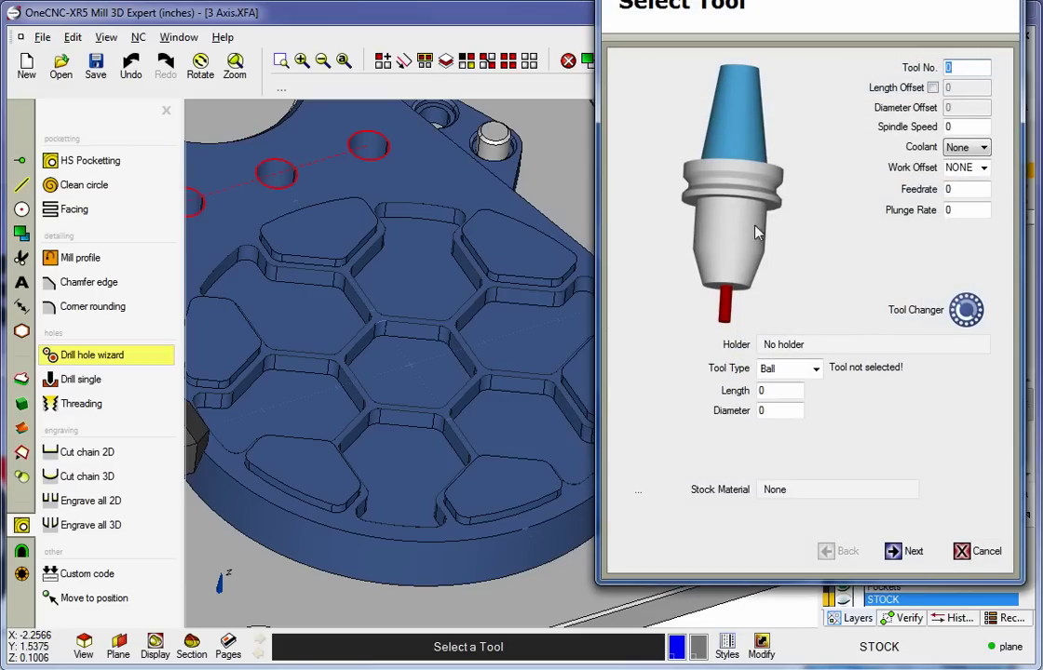
click(814, 369)
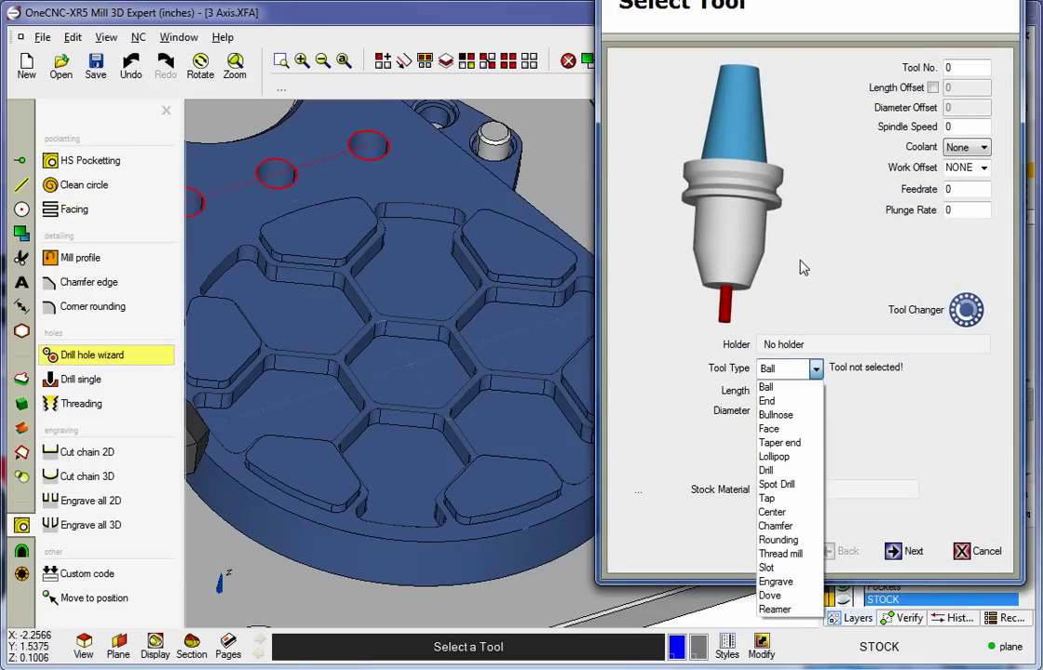
click(724, 254)
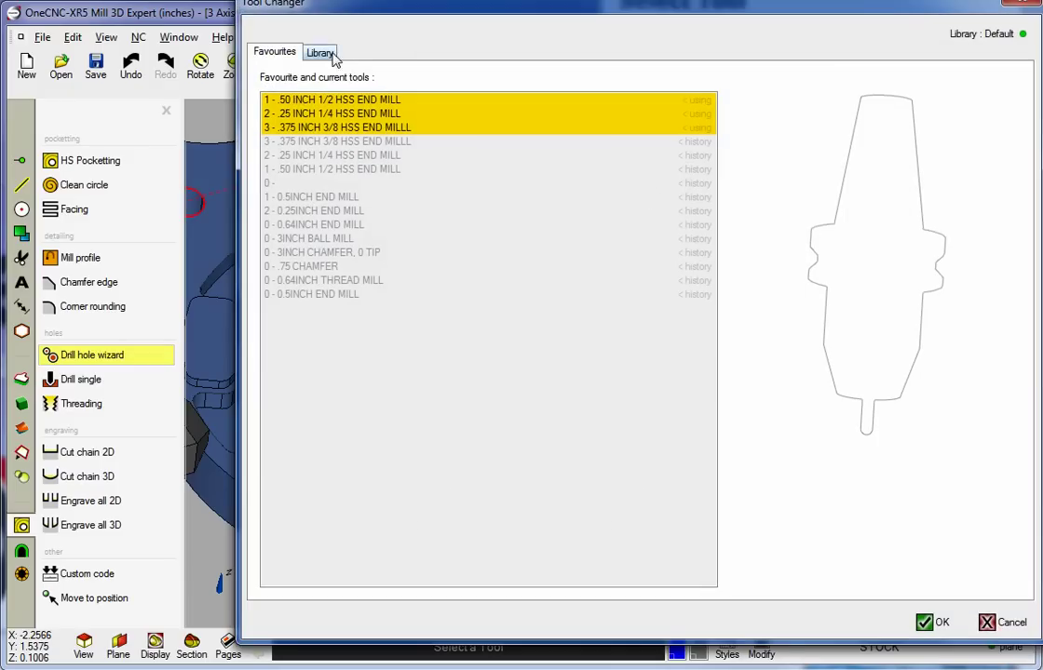
click(330, 56)
click(296, 187)
click(436, 321)
click(931, 622)
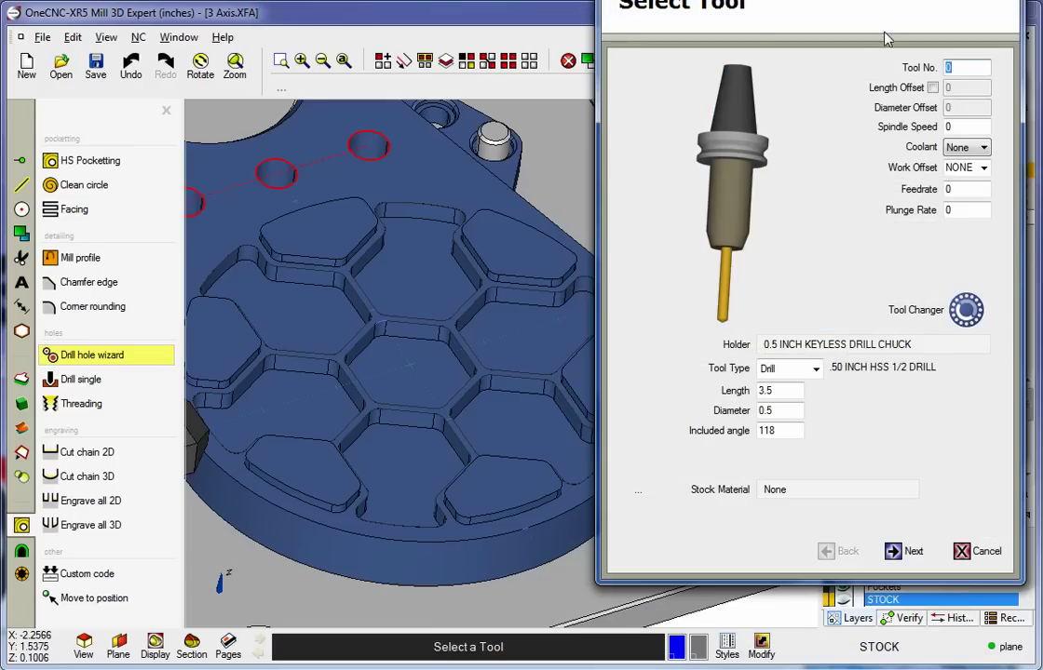
Set tool number 3, spindle speed 1200 and feedrate 12 for the drill.
text(3)
double_click(951, 128)
double_click(946, 189)
text(2)
click(896, 553)
Drill to Z -0.5 with a G83 deep-hole peck cycle, creating the Simple Hole operation.
text(-.4)
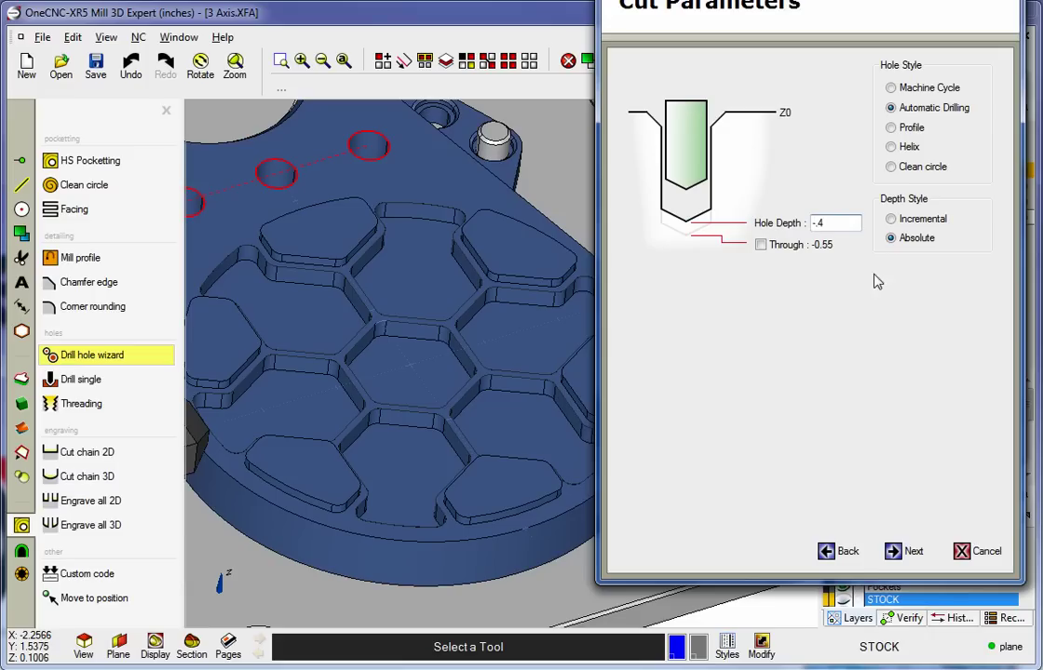
click(890, 88)
click(908, 550)
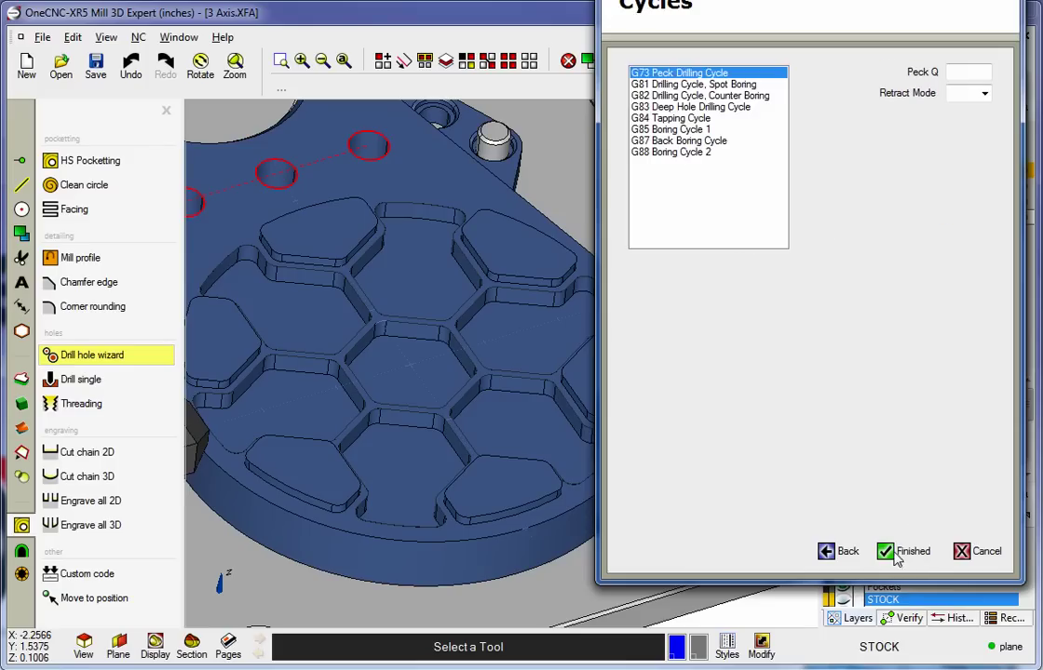
click(657, 108)
click(949, 72)
text(.1)
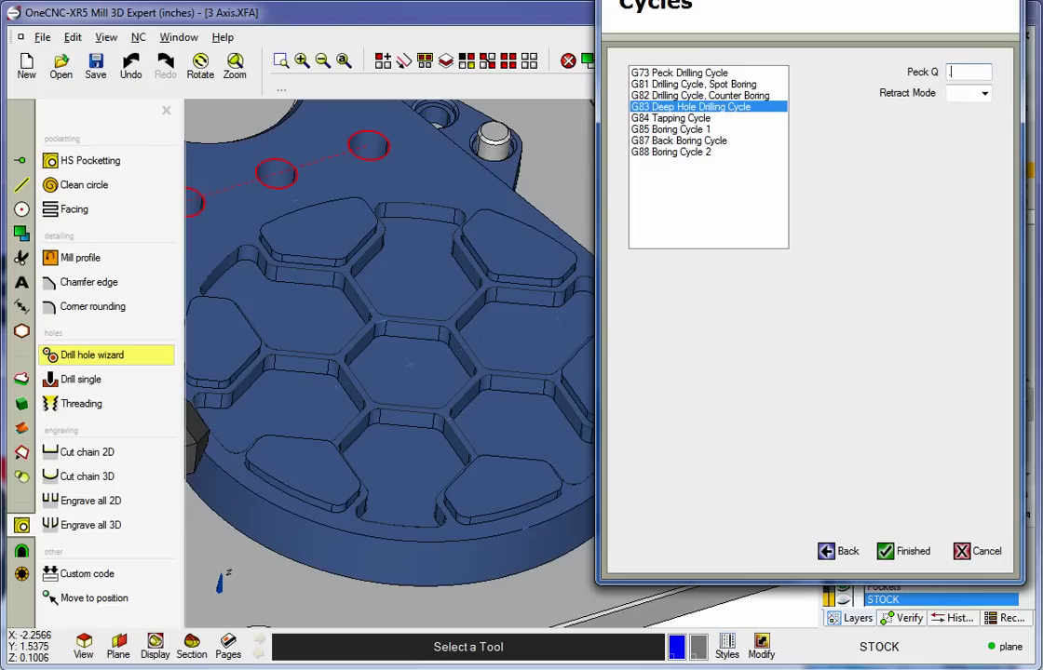
click(885, 553)
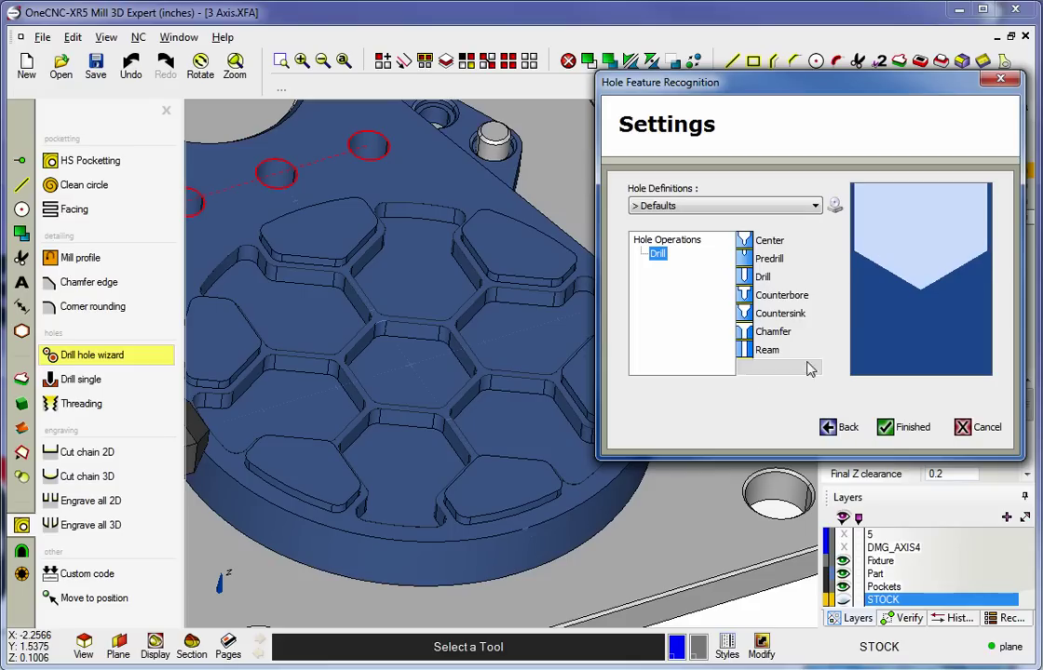
click(889, 427)
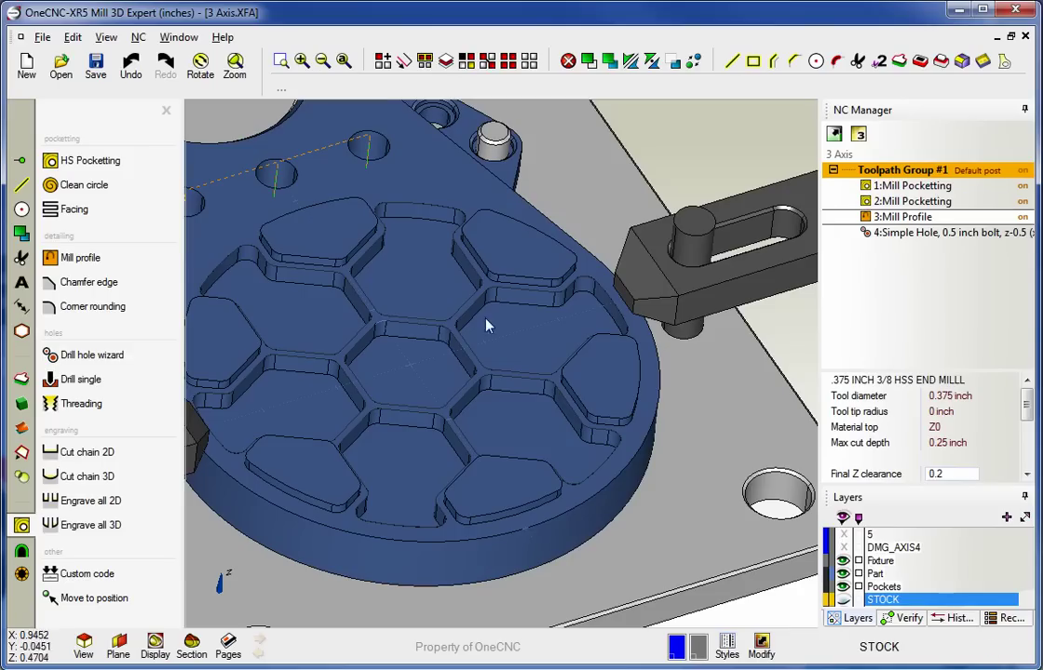
Run a Live Preview of Toolpath Group #1's toolpaths, zooming in, then close it.
scroll(512, 331, down, 3)
middle_drag(518, 329, 621, 372)
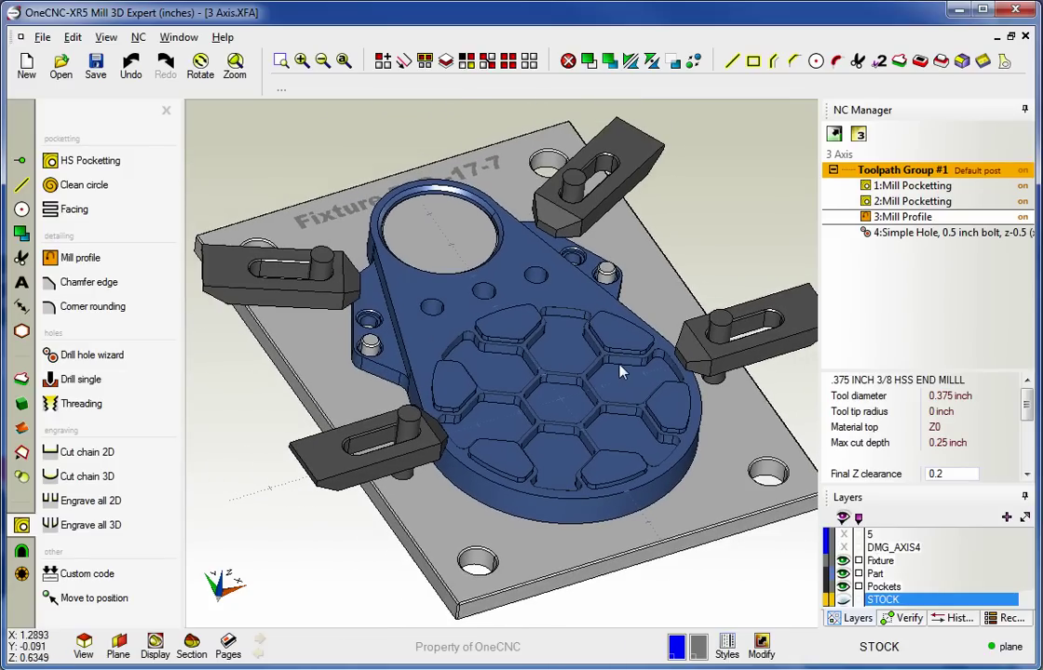
right_click(887, 177)
click(918, 281)
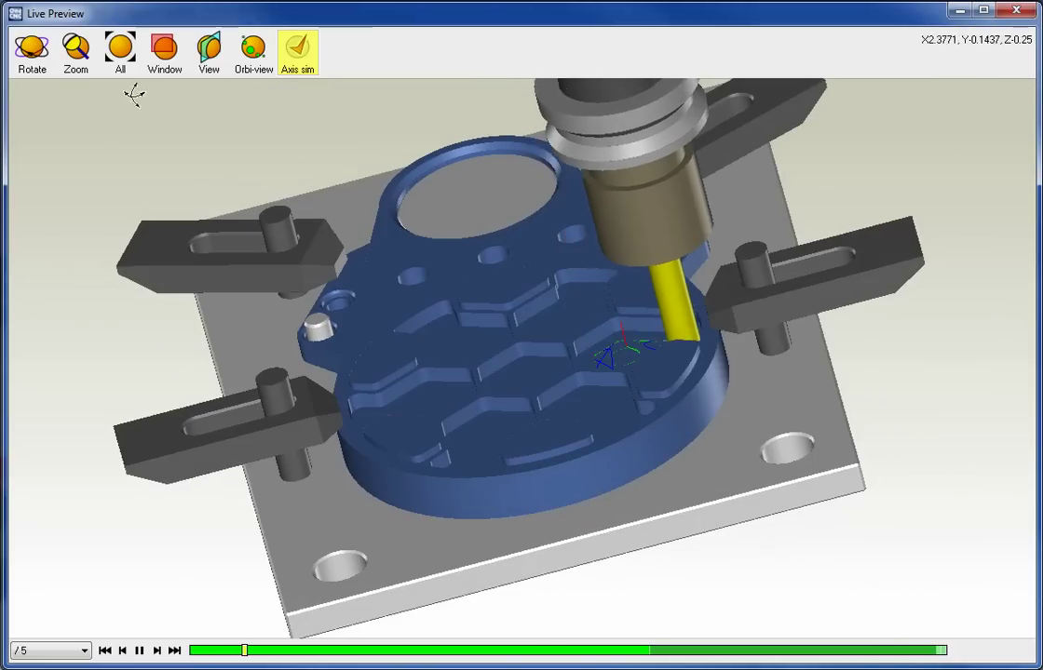
click(76, 51)
mouse_move(450, 310)
mouse_down()
mouse_move(477, 395)
mouse_move(540, 367)
mouse_up()
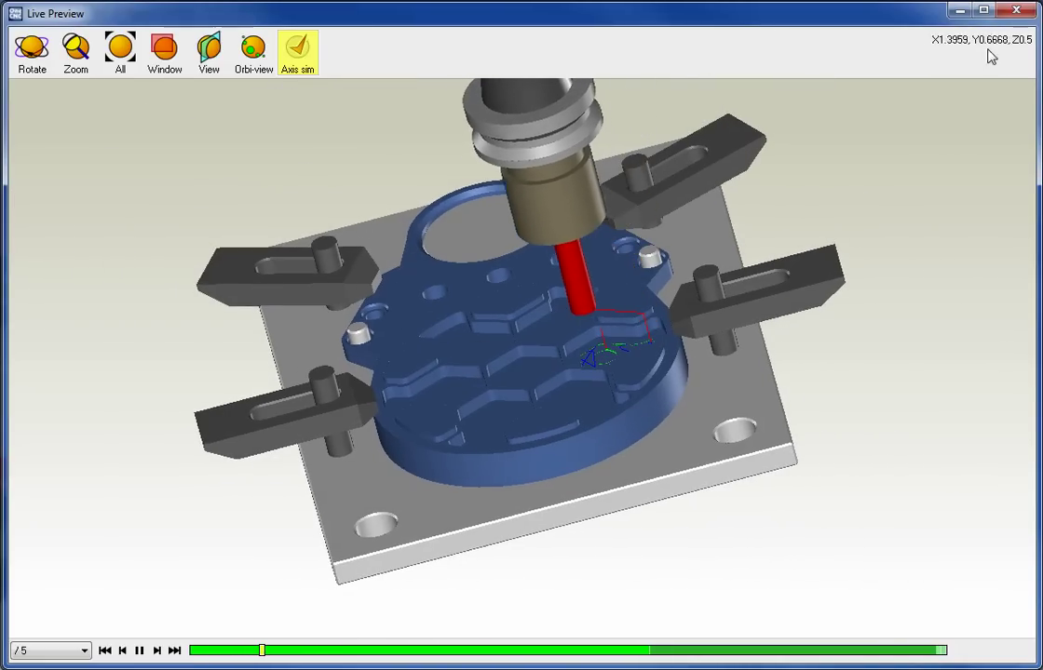
click(1016, 10)
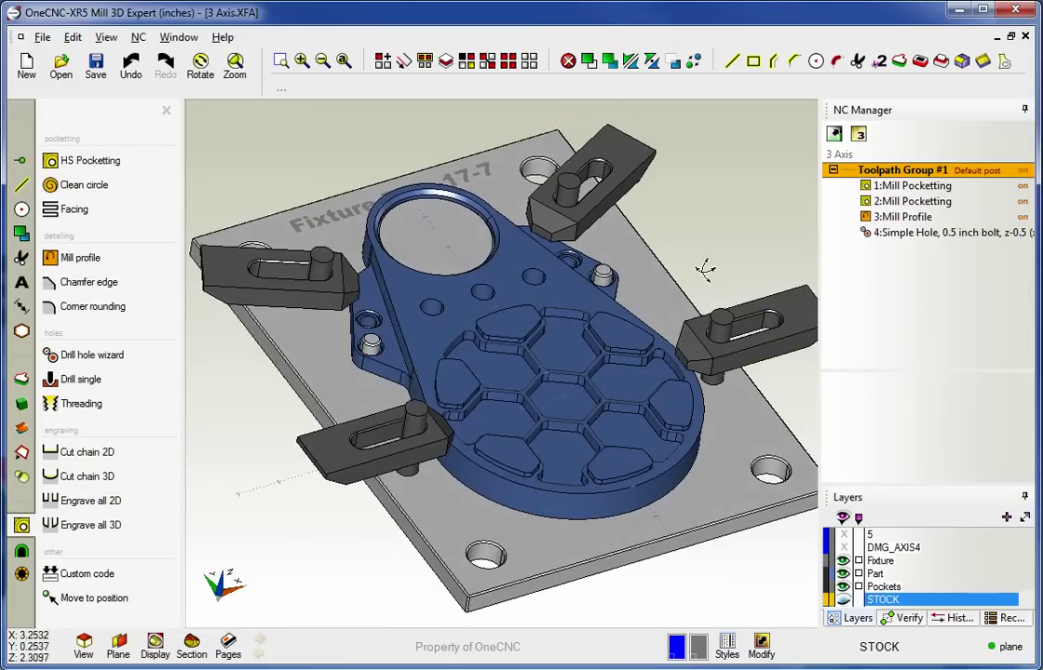
Run NC Solid Verification of Toolpath Group #1 at /20 speed, rotating the view, then close it.
right_click(855, 159)
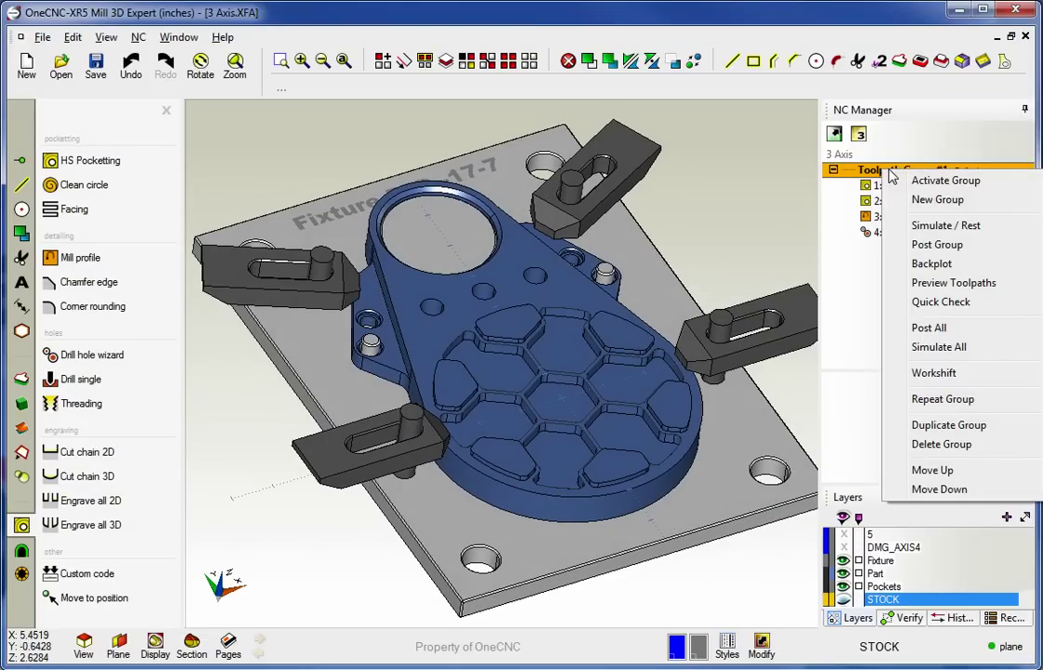
click(889, 224)
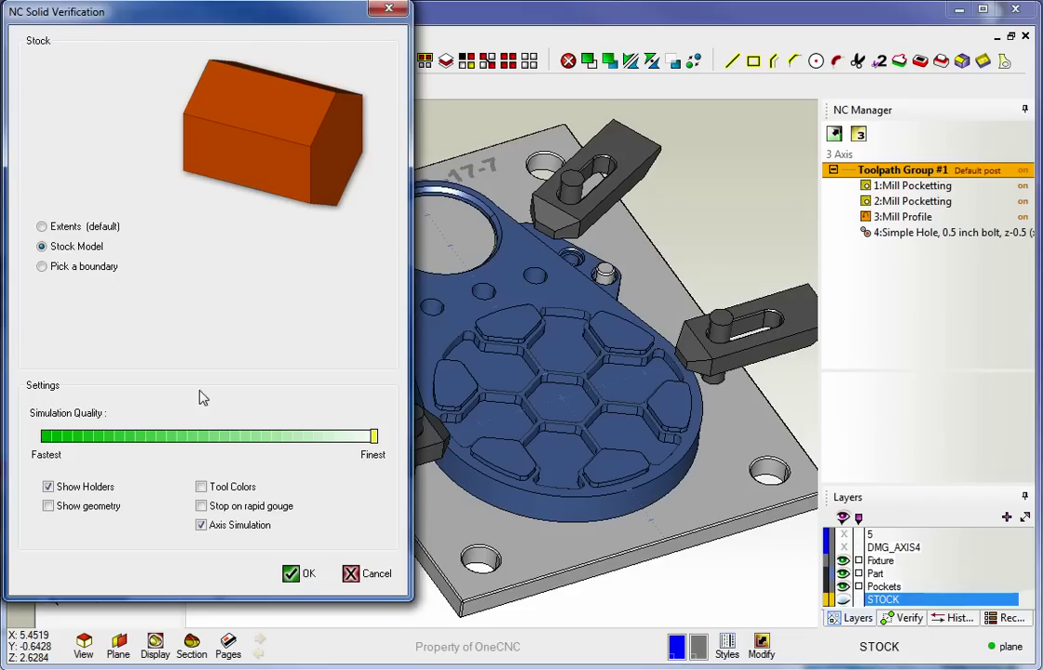
click(296, 573)
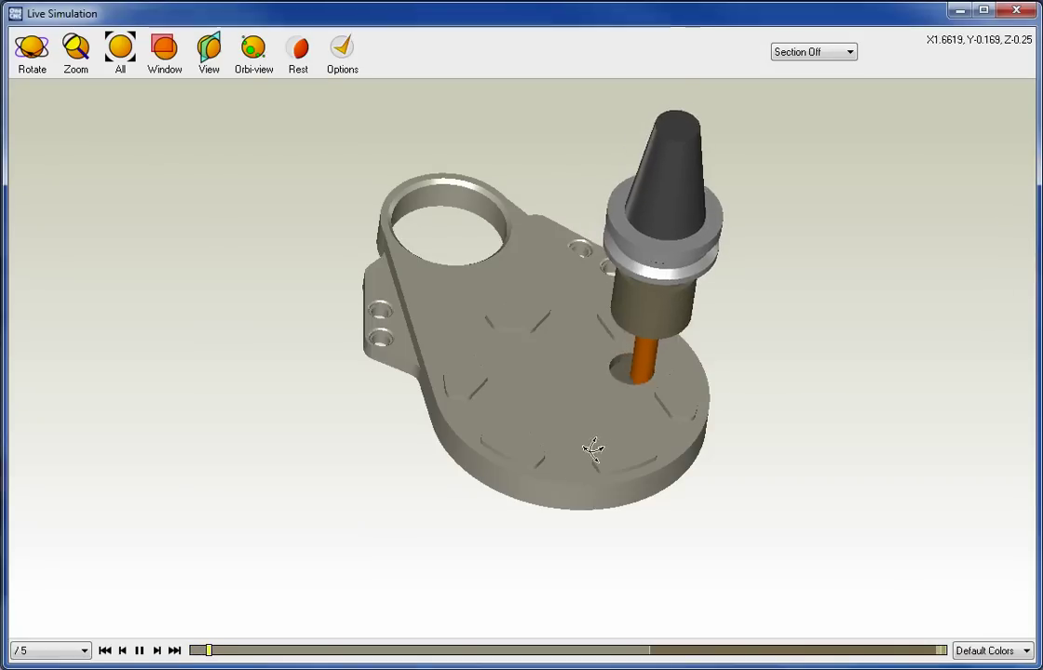
mouse_move(593, 449)
mouse_down()
mouse_move(563, 406)
mouse_move(616, 424)
mouse_up()
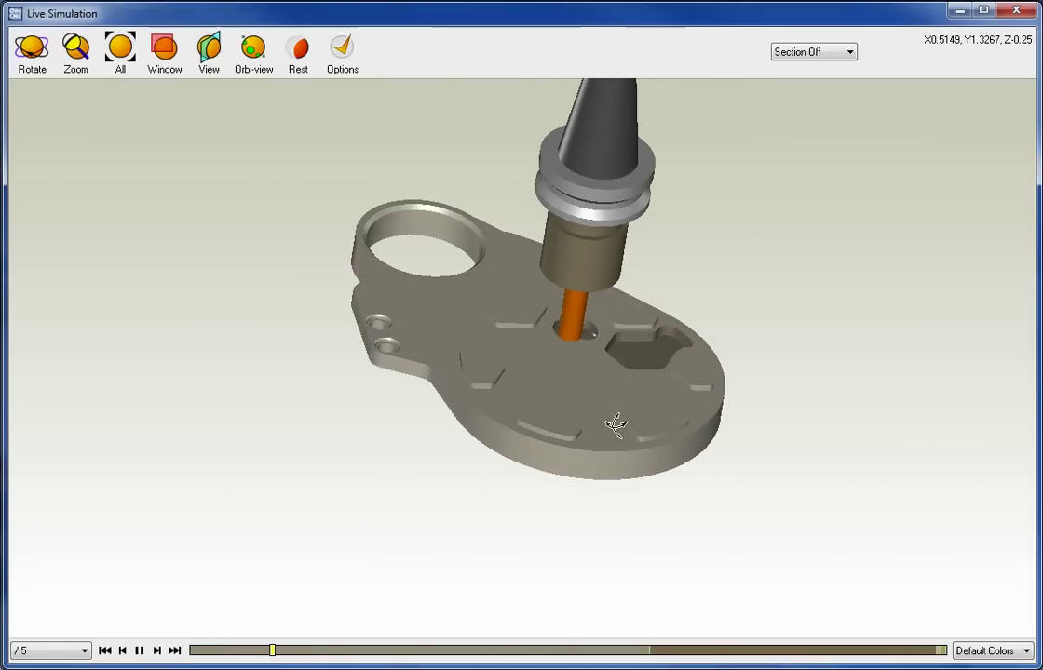
drag(538, 452, 500, 489)
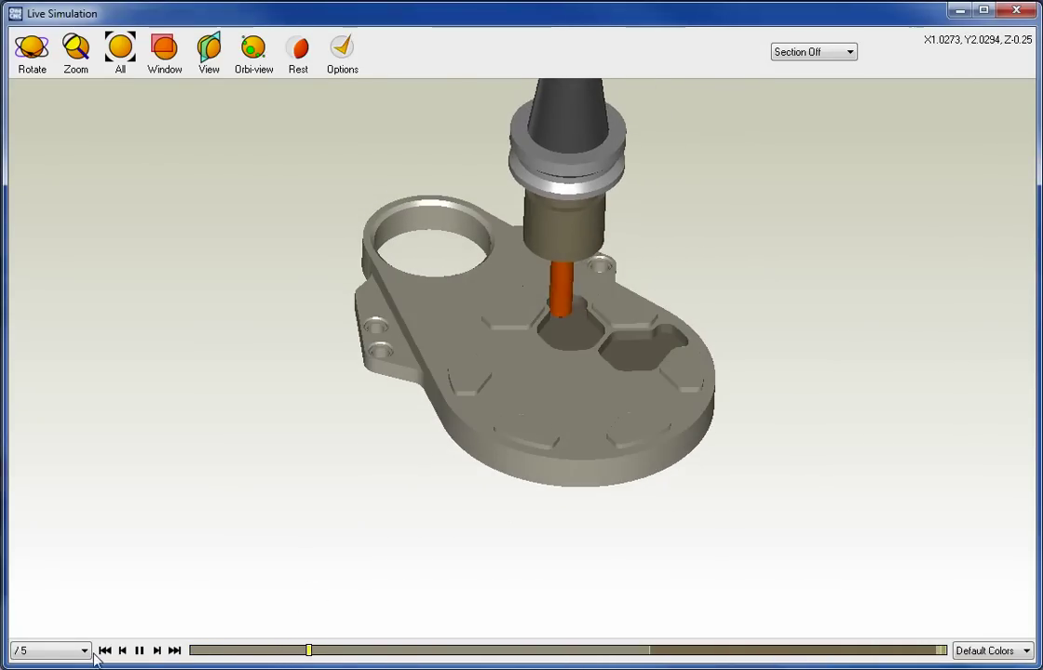
click(41, 573)
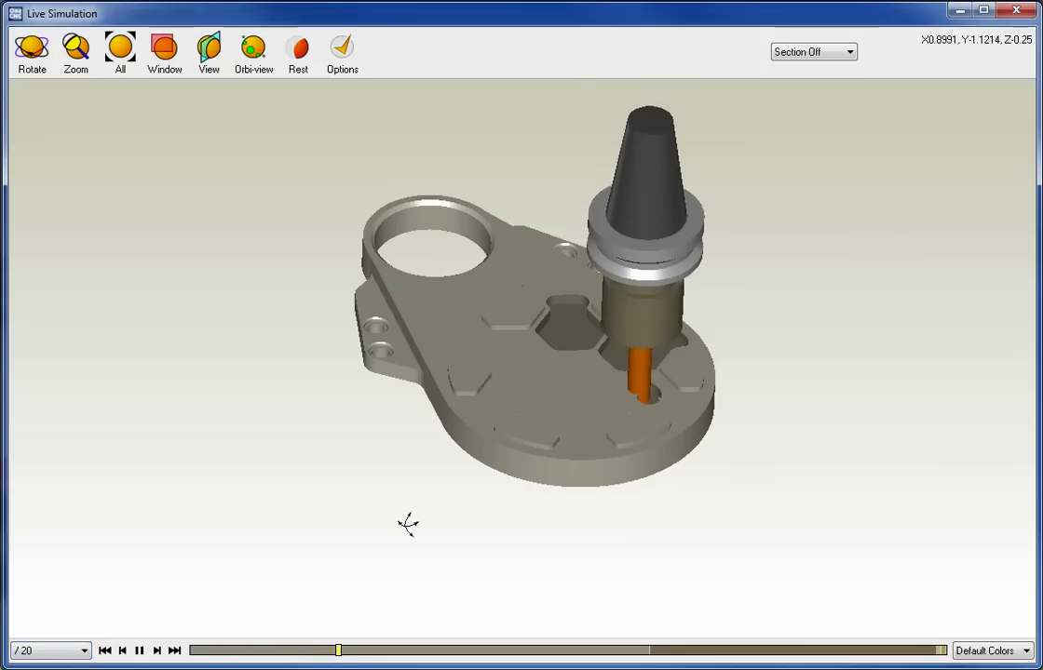
mouse_move(457, 490)
mouse_down()
mouse_move(400, 474)
mouse_move(456, 488)
mouse_up()
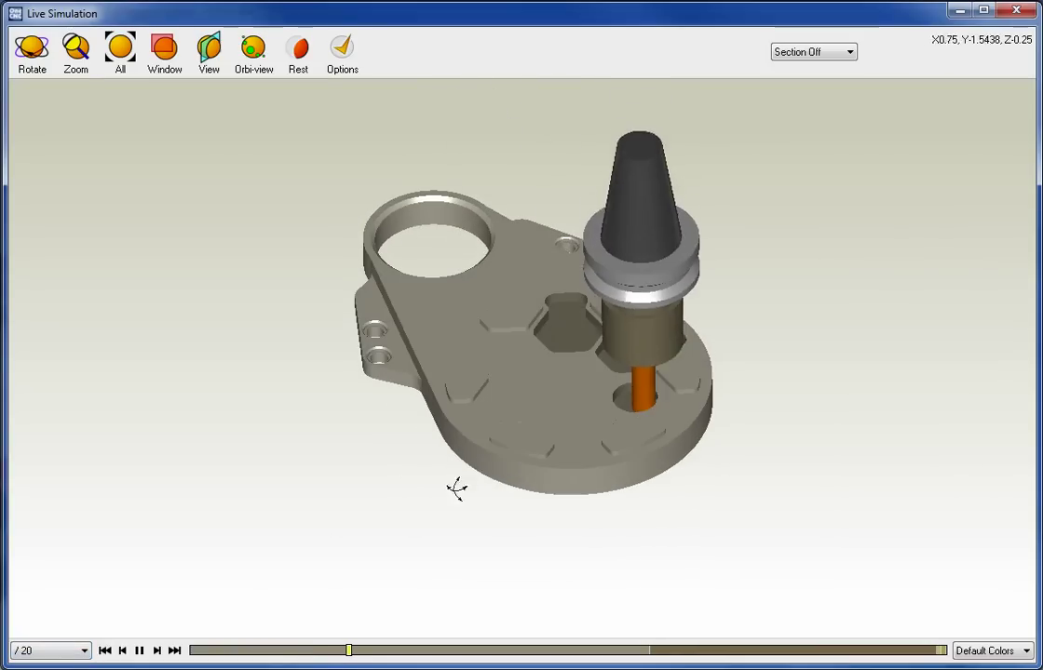
click(1016, 10)
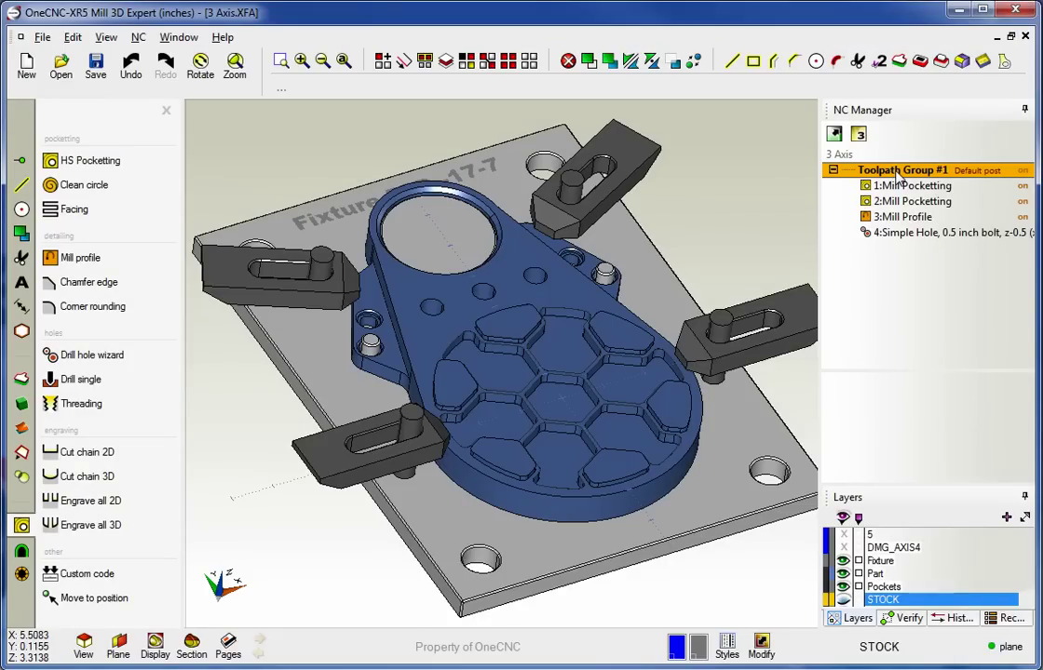
Post Toolpath Group #1 with the Haas post and save the program '3 Axis' in the DNC folder.
right_click(896, 177)
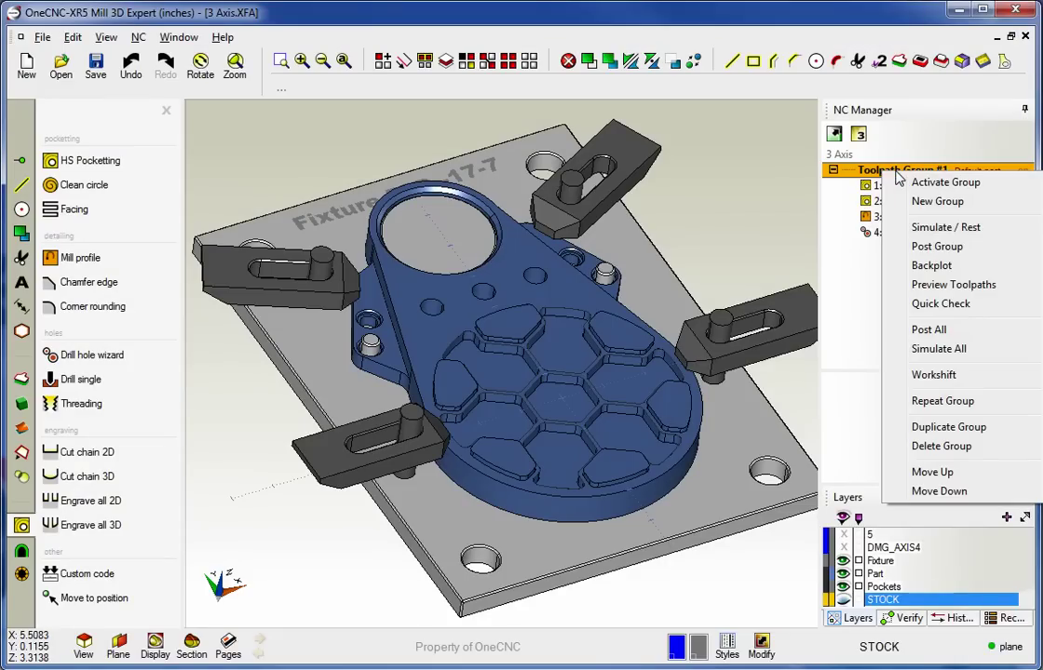
click(935, 245)
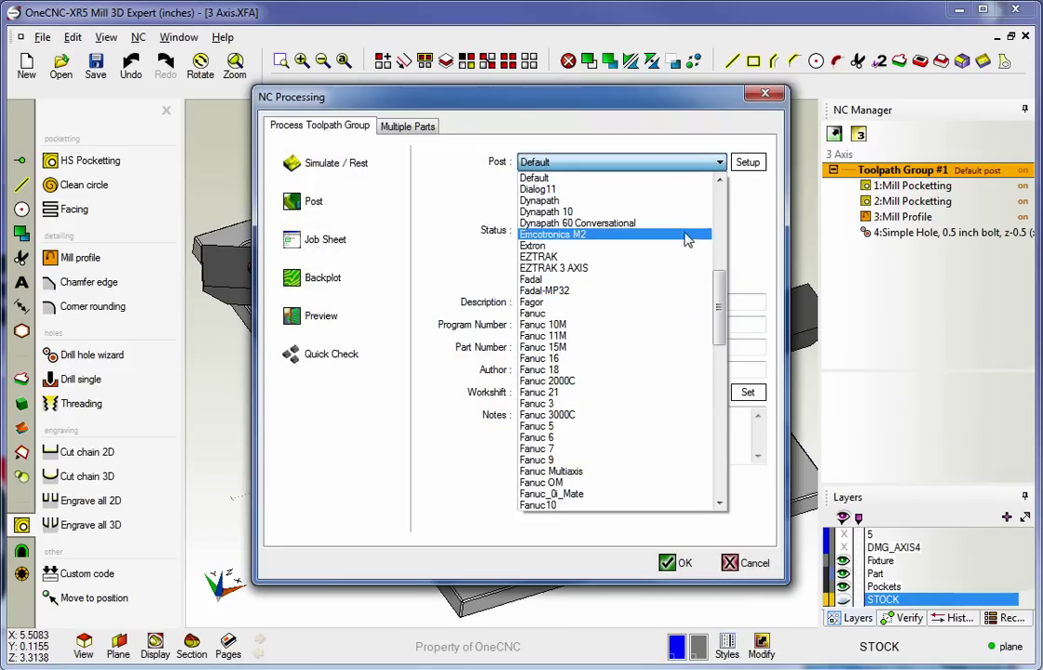
scroll(719, 340, down, 4)
scroll(719, 349, down, 2)
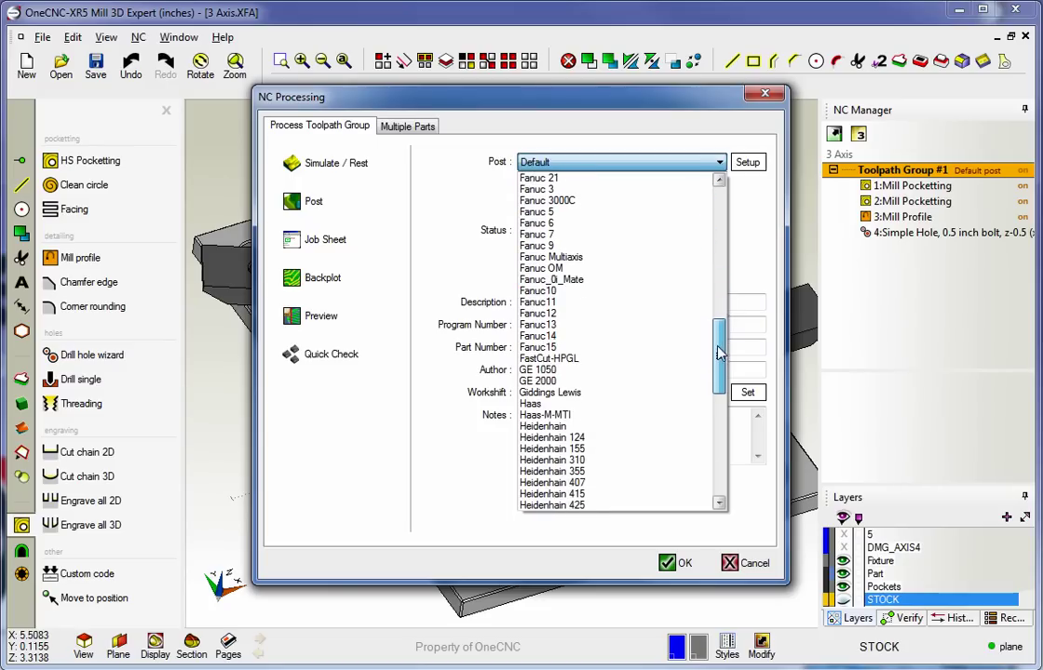
click(642, 403)
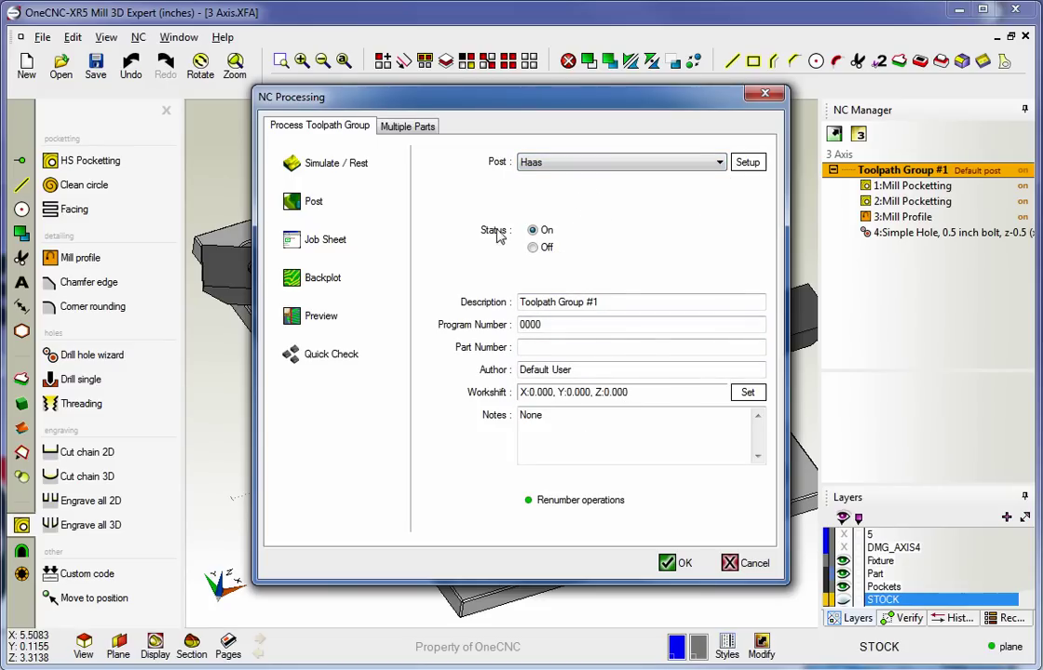
click(319, 207)
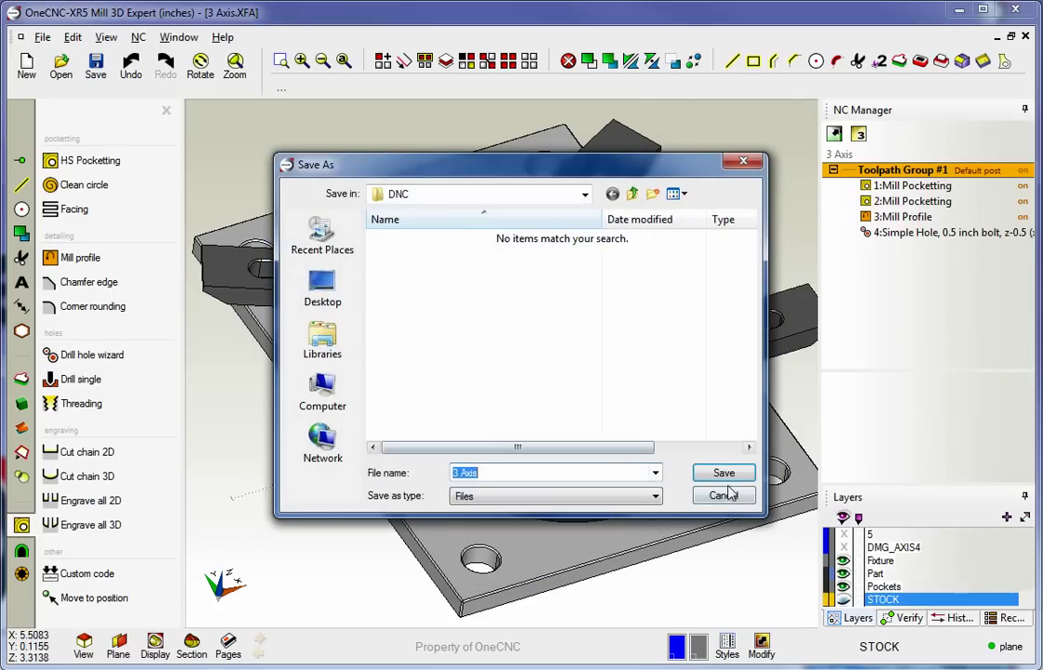
click(723, 474)
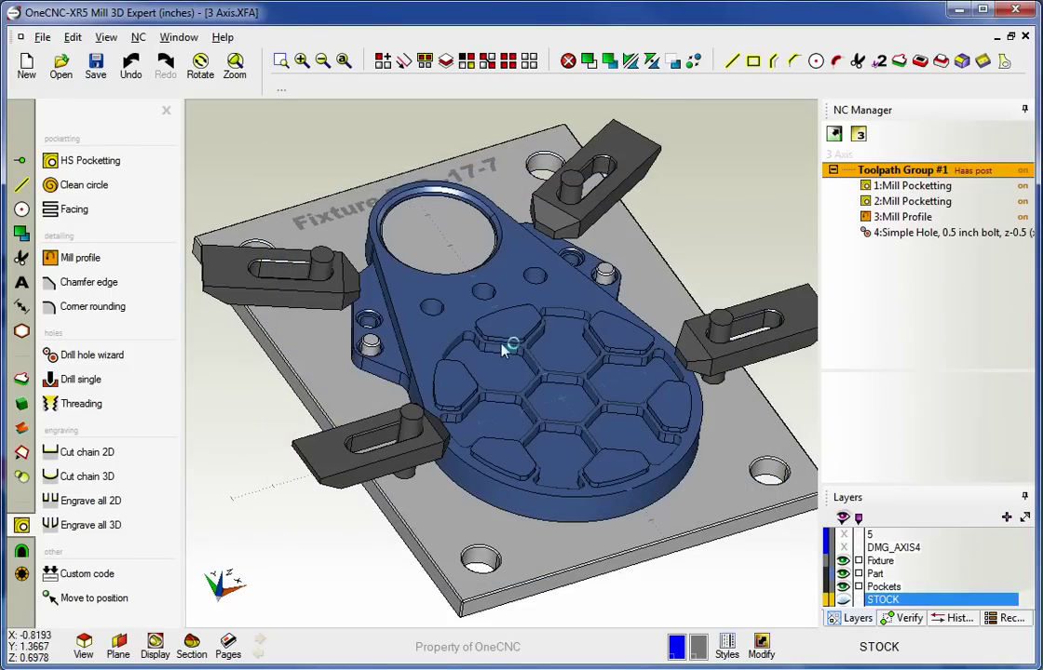
mouse_move(114, 198)
mouse_down()
mouse_move(191, 84)
mouse_move(167, 11)
mouse_up()
mouse_move(269, 401)
mouse_down()
mouse_move(473, 489)
mouse_move(642, 598)
mouse_up()
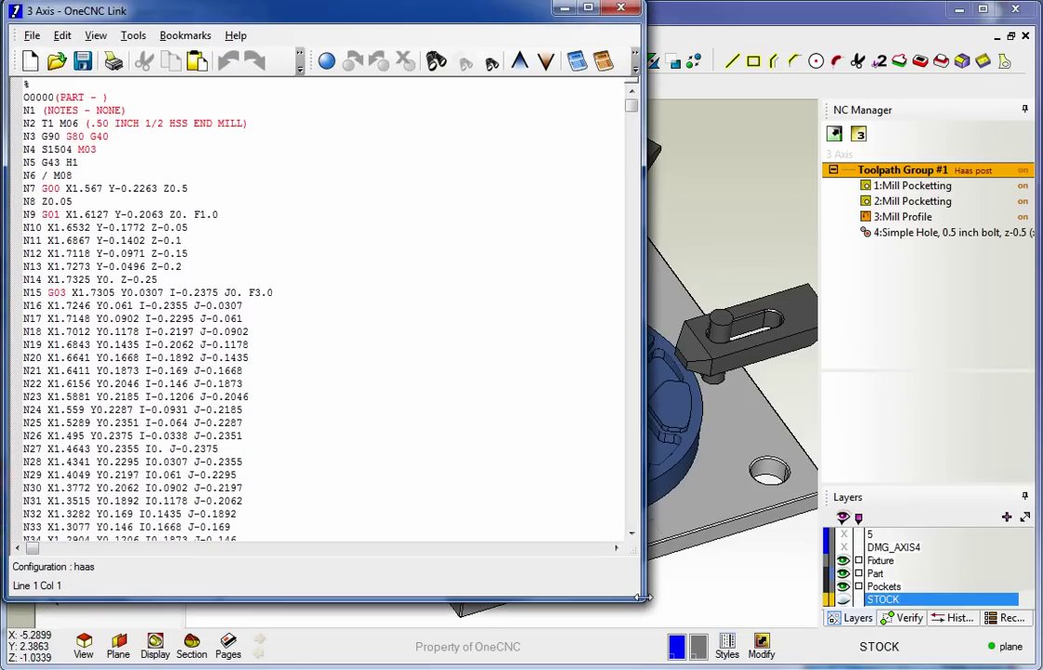
click(621, 9)
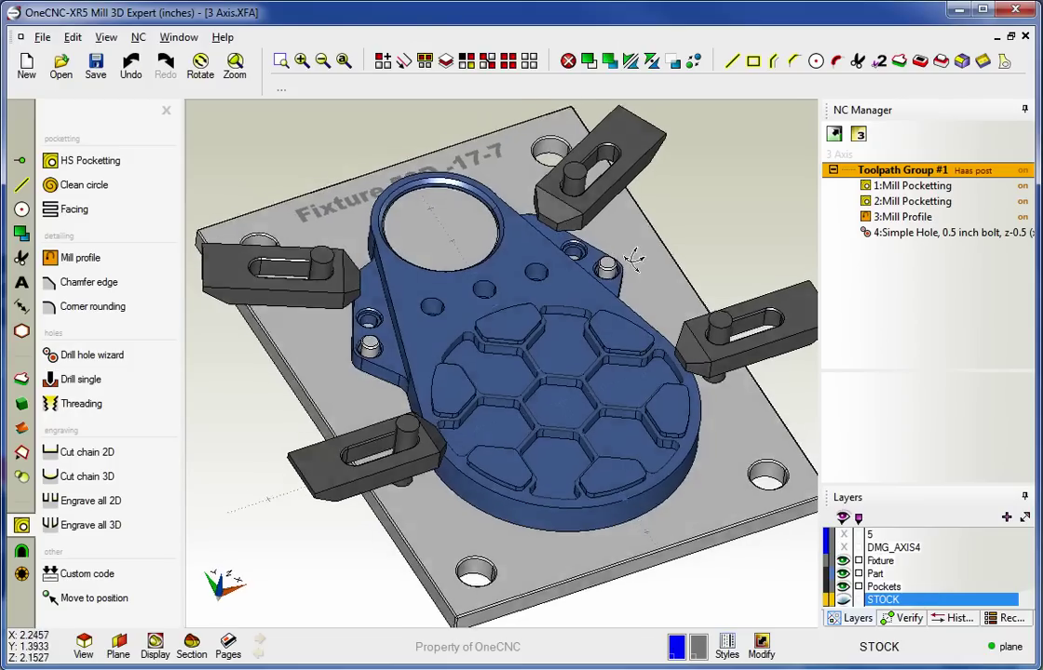
scroll(643, 291, down, 3)
scroll(624, 289, up, 3)
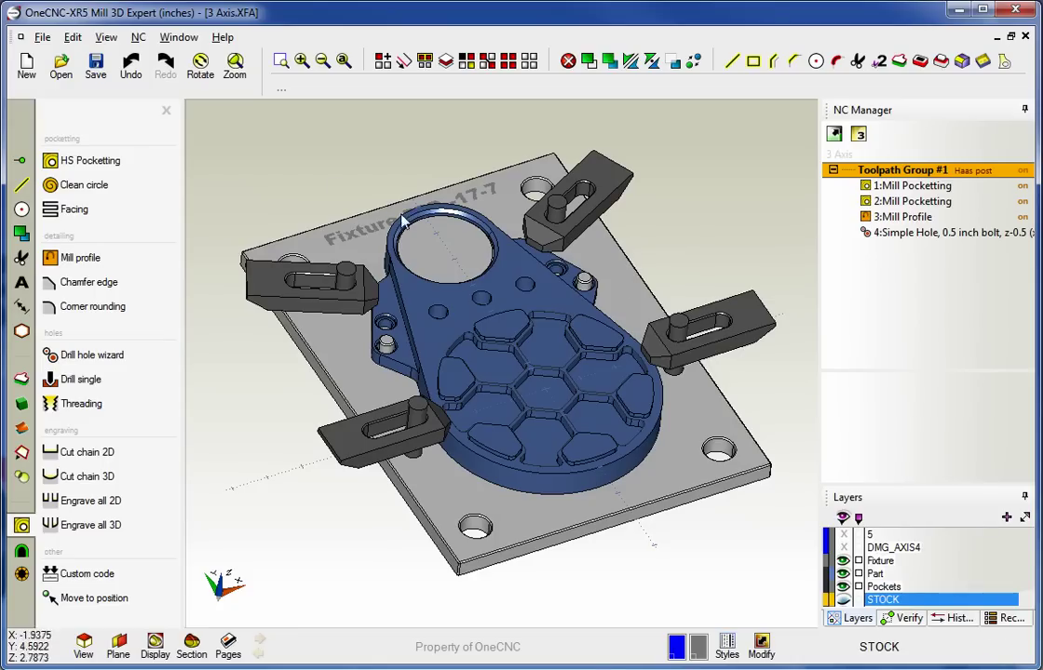
middle_drag(465, 228, 509, 254)
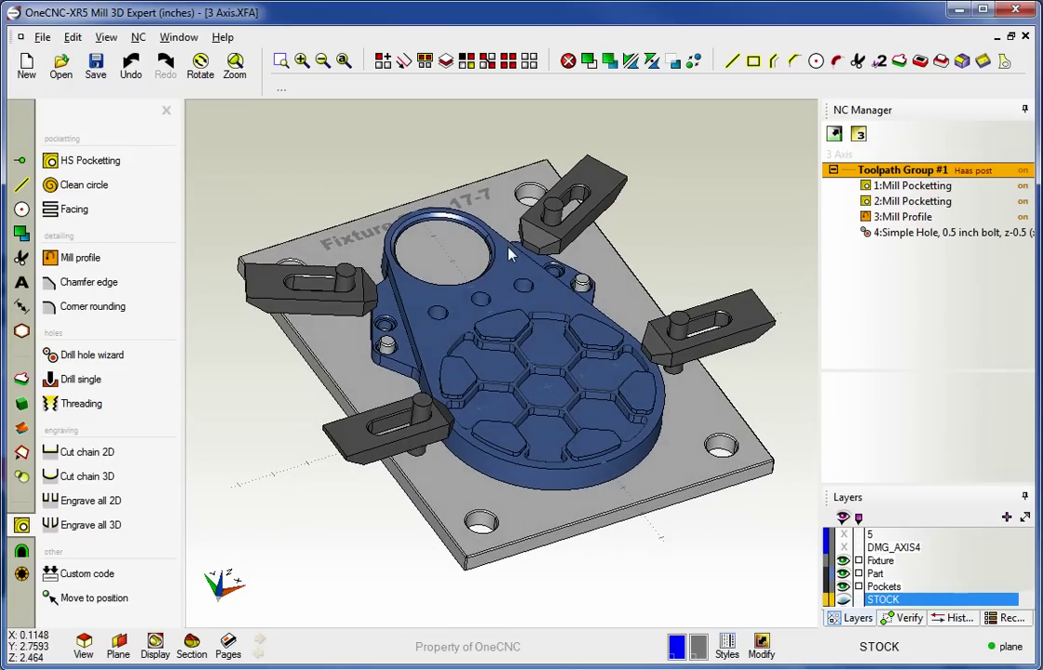